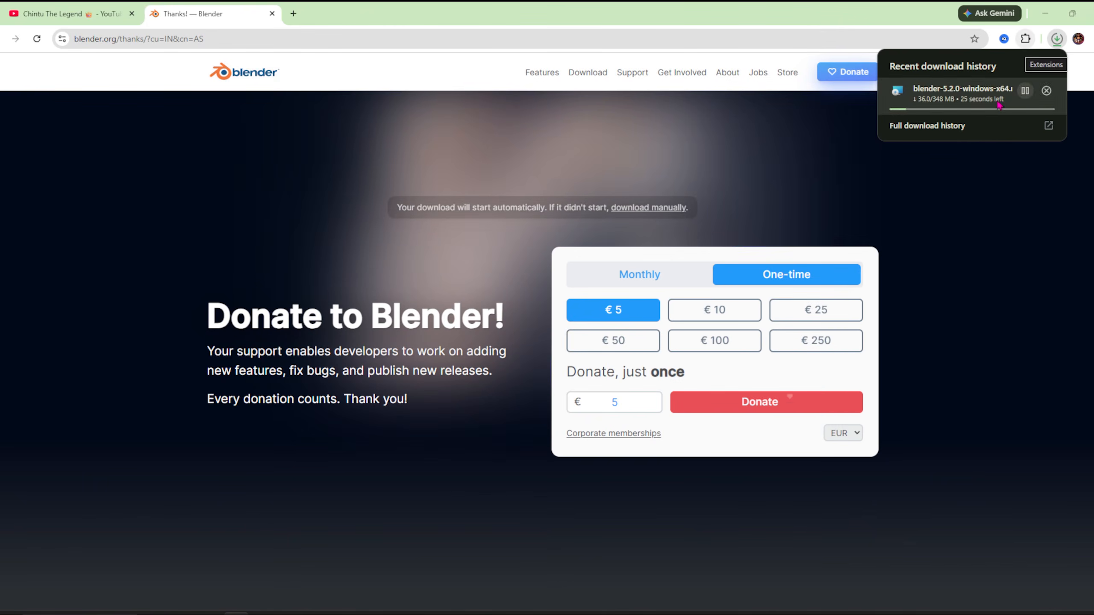
Switch to Blender and delete all the default objects from the new scene
{"action": "left_click", "coordinate": [1003, 125]}
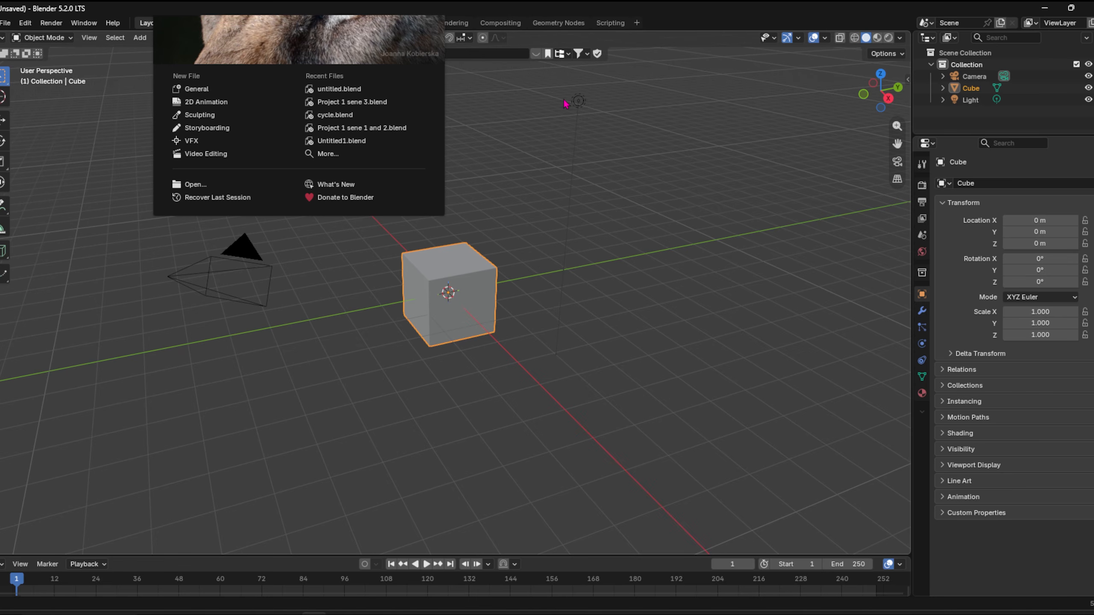
{"action": "left_click", "coordinate": [716, 340]}
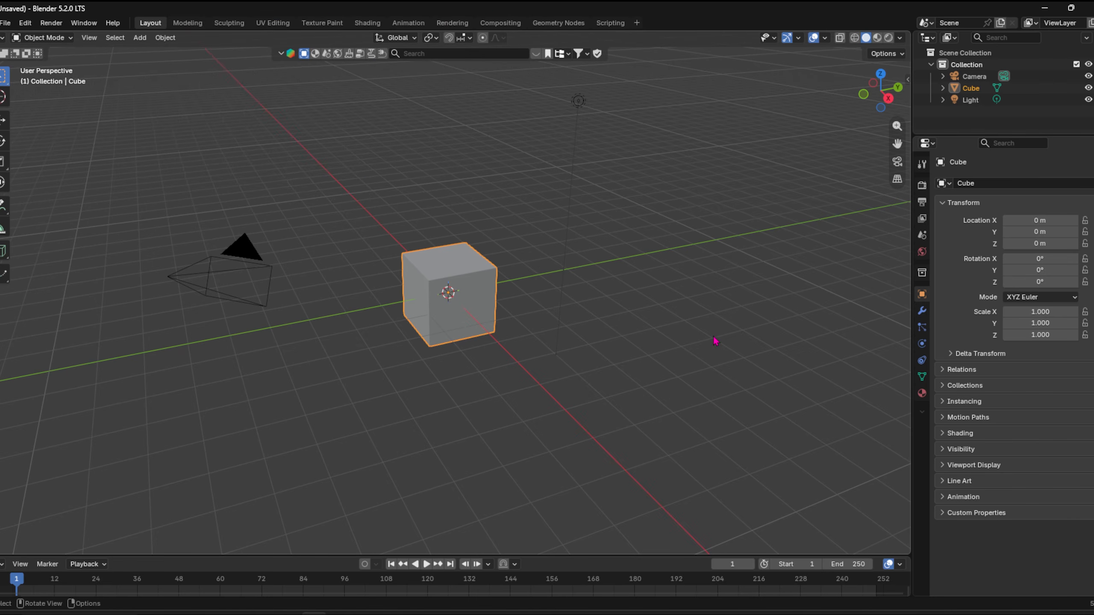
{"action": "key", "text": "a"}
{"action": "key", "text": "Delete"}
Search the add-on preferences for "extr" and check that the Extra Mesh Objects add-on is enabled
{"action": "left_click", "coordinate": [25, 23]}
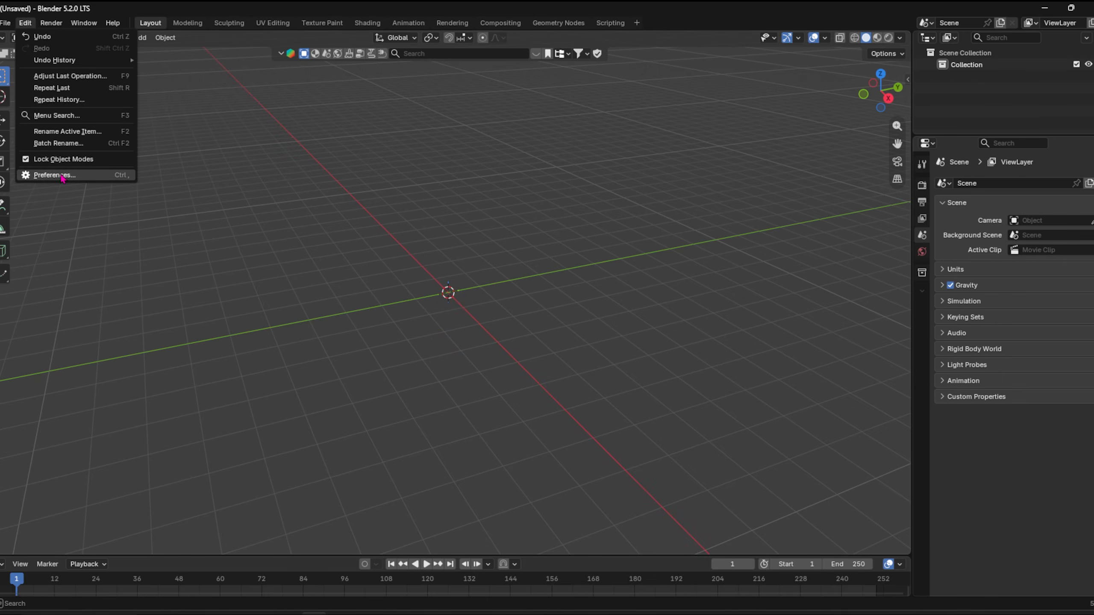
{"action": "left_click", "coordinate": [52, 171]}
{"action": "left_click", "coordinate": [296, 79]}
{"action": "type", "text": "extr"}
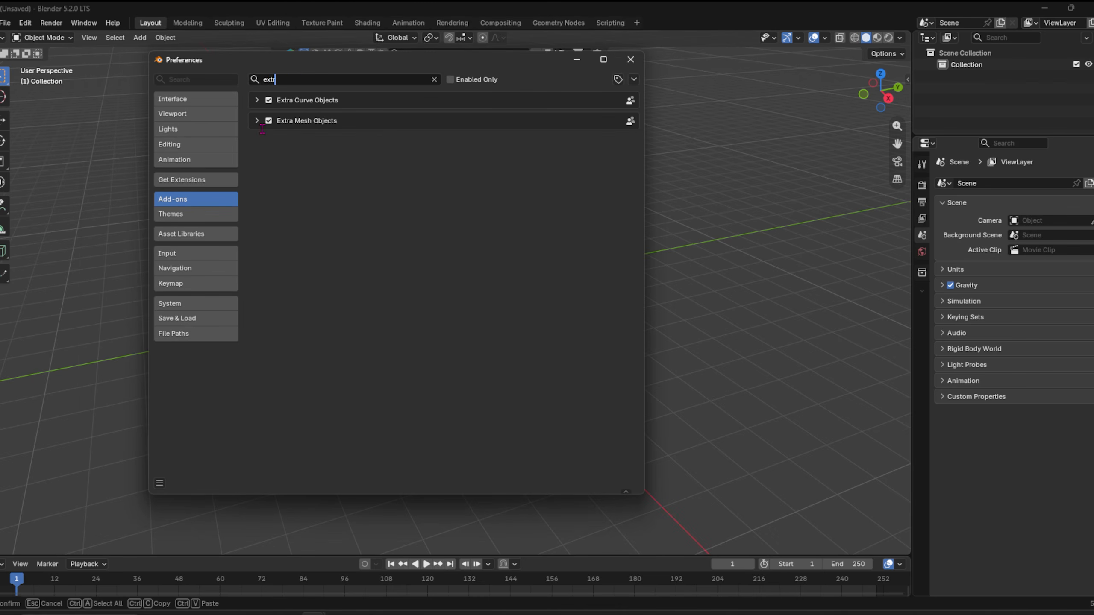
{"action": "left_click", "coordinate": [256, 120]}
{"action": "left_click", "coordinate": [257, 121]}
{"action": "left_click", "coordinate": [630, 59]}
Add a Honeycomb mesh with 50 rows and 50 columns
{"action": "key", "text": "shift+a"}
{"action": "mouse_move", "coordinate": [497, 336]}
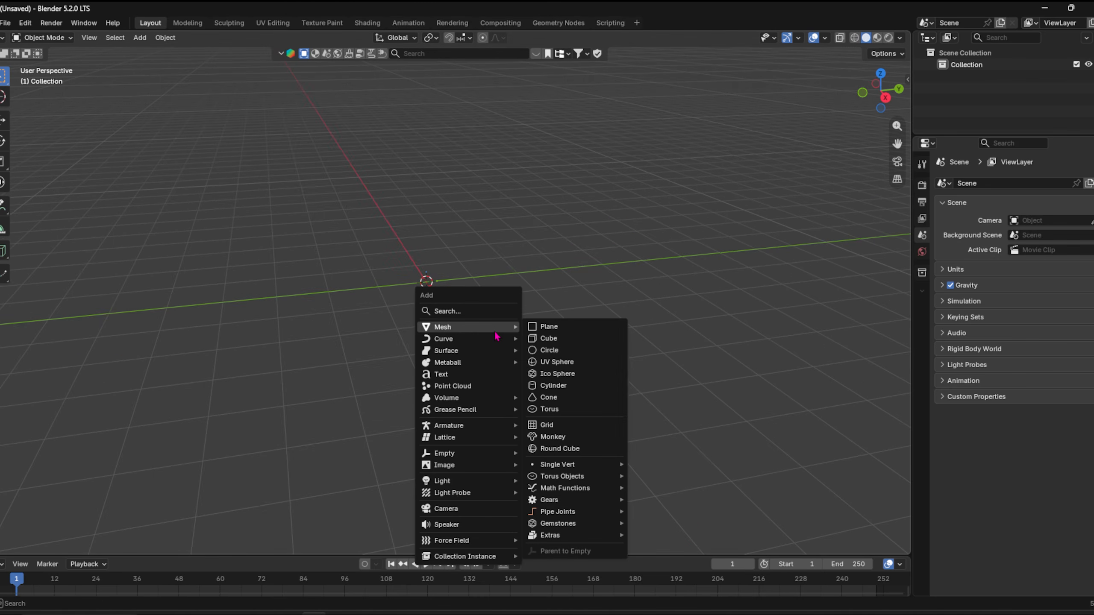
{"action": "mouse_move", "coordinate": [573, 535]}
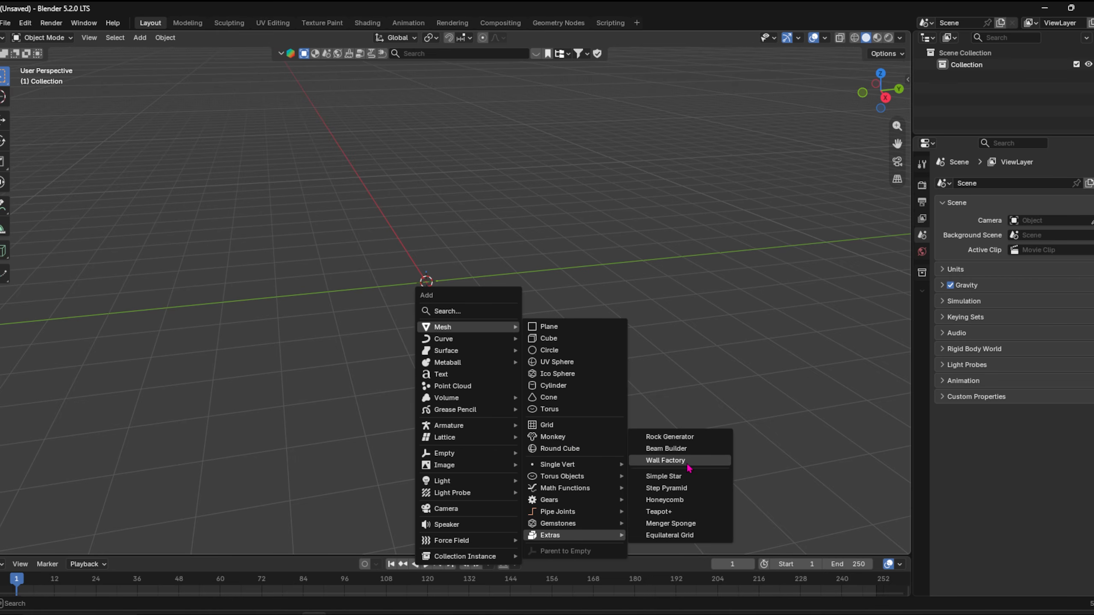
{"action": "left_click", "coordinate": [665, 500]}
{"action": "left_click", "coordinate": [43, 554]}
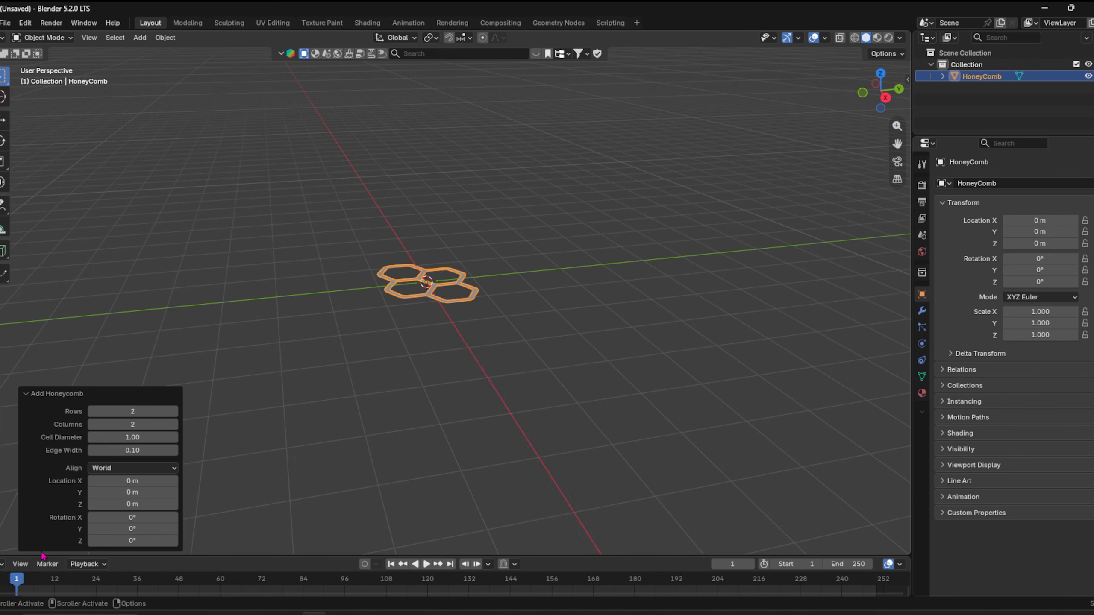
{"action": "left_click_drag", "start_coordinate": [131, 413], "coordinate": [132, 424]}
{"action": "type", "text": "50"}
{"action": "key", "text": "Return"}
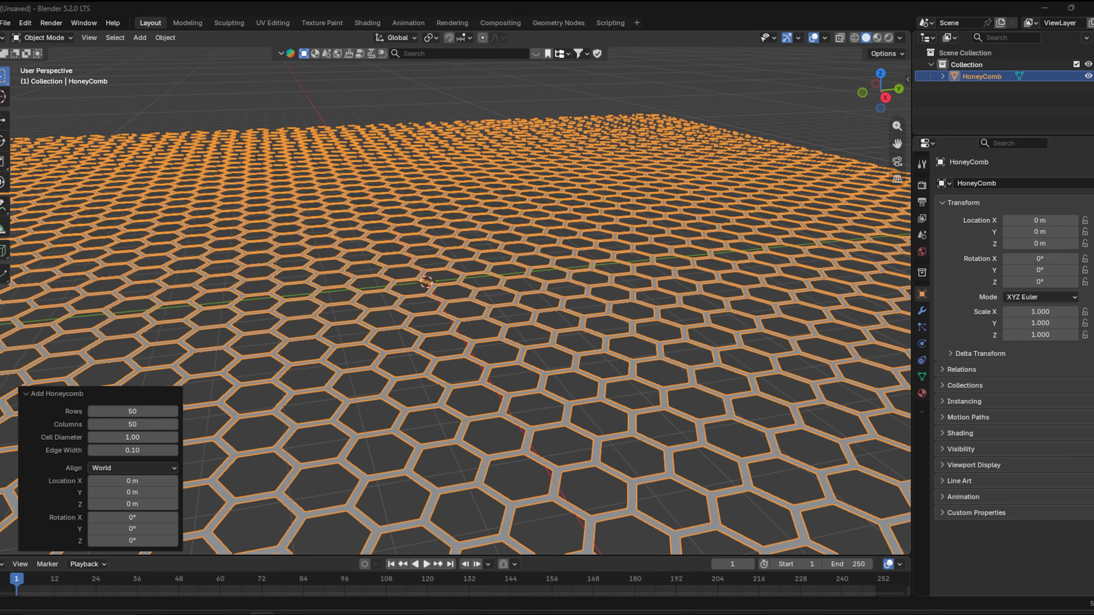
Extrude the whole honeycomb mesh upward about 3.36 m along global Z in Edit Mode
{"action": "scroll", "coordinate": [679, 264], "scroll_direction": "down", "scroll_amount": 8}
{"action": "left_click", "coordinate": [678, 263]}
{"action": "scroll", "coordinate": [675, 345], "scroll_direction": "up", "scroll_amount": 4}
{"action": "middle_click_drag", "start_coordinate": [678, 263], "coordinate": [656, 255]}
{"action": "left_click", "coordinate": [675, 345]}
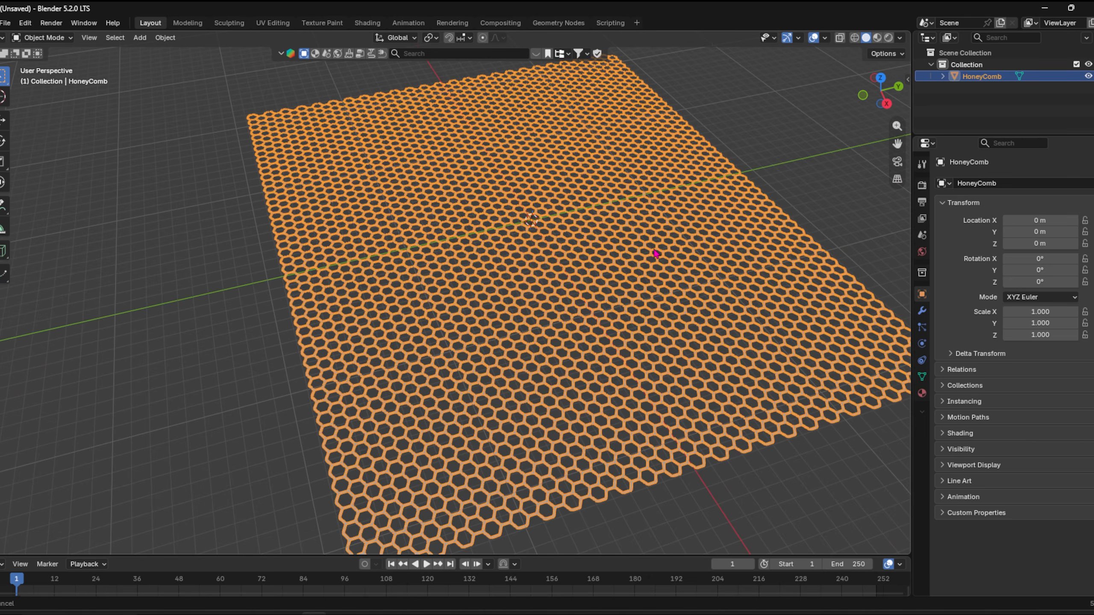
{"action": "key", "text": "Tab"}
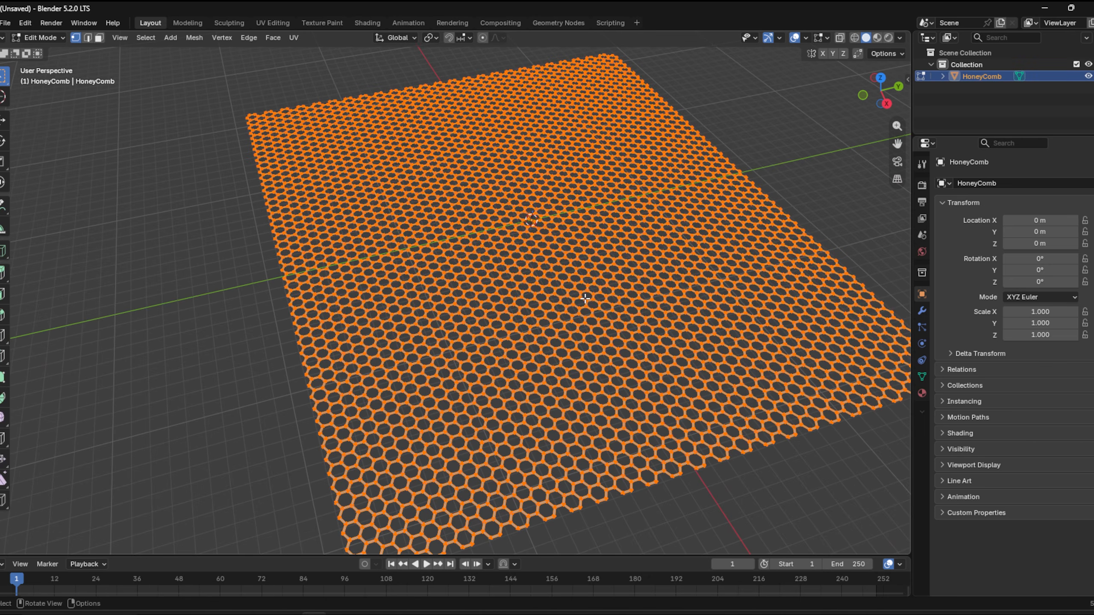
{"action": "key", "text": "g"}
{"action": "key", "text": "z"}
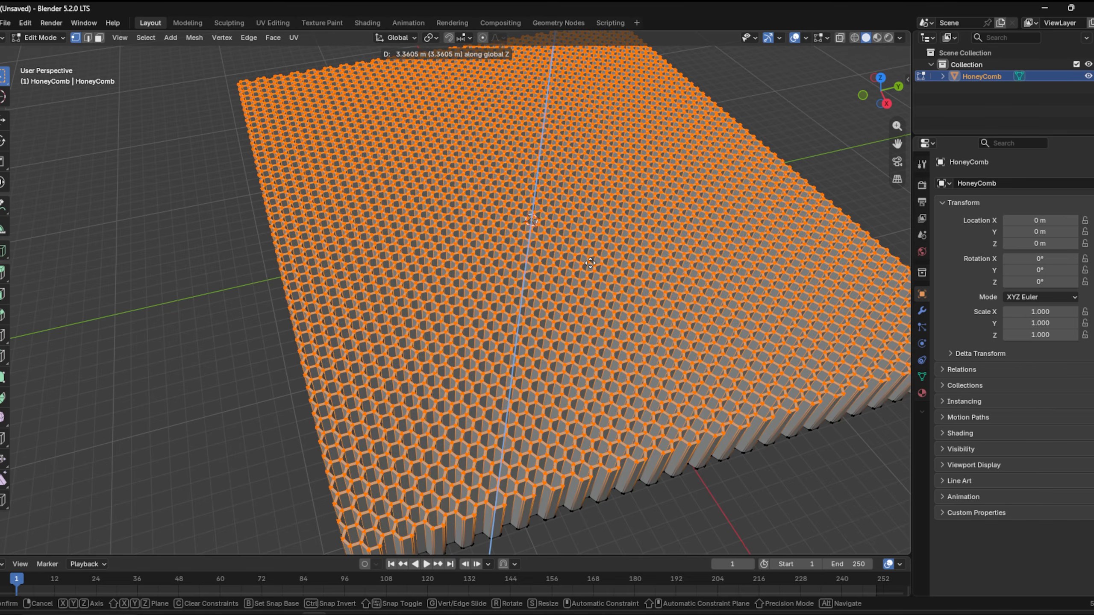
{"action": "left_click", "coordinate": [603, 276]}
Lower the honeycomb's extruded top about 0.7 m along local Z and return to Object Mode
{"action": "middle_click_drag", "start_coordinate": [603, 275], "coordinate": [643, 311]}
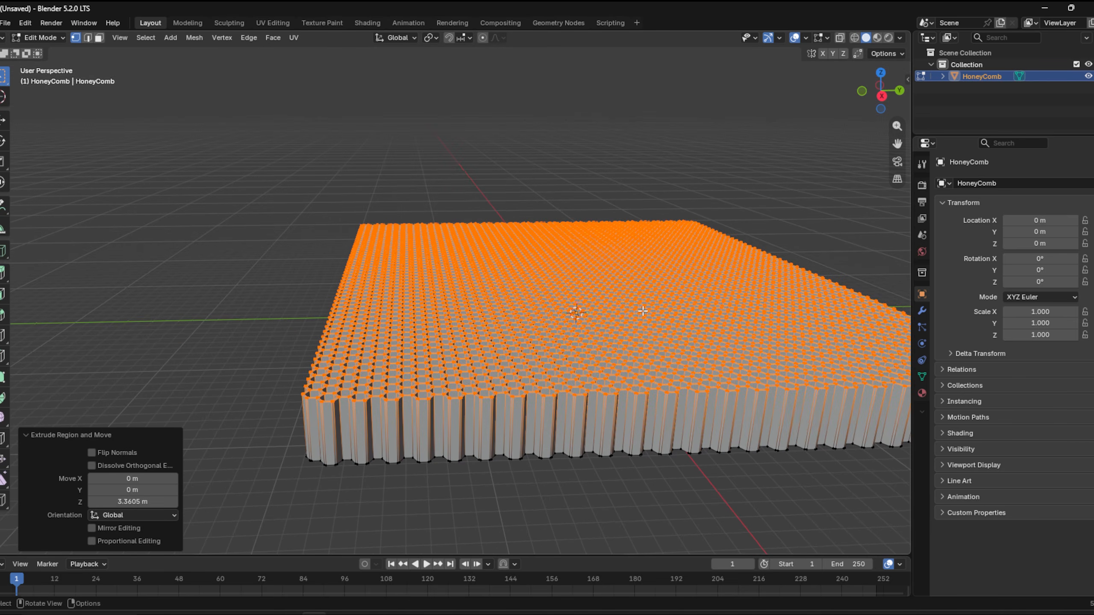
{"action": "key", "text": "g"}
{"action": "key", "text": "z"}
{"action": "key", "text": "z"}
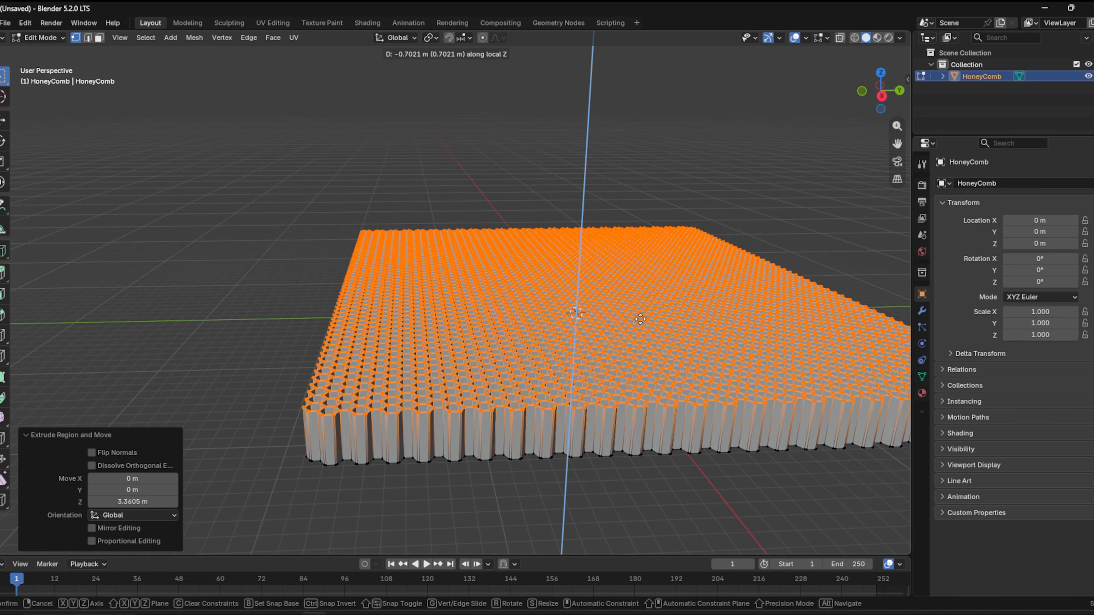
{"action": "left_click", "coordinate": [641, 319]}
{"action": "key", "text": "Tab"}
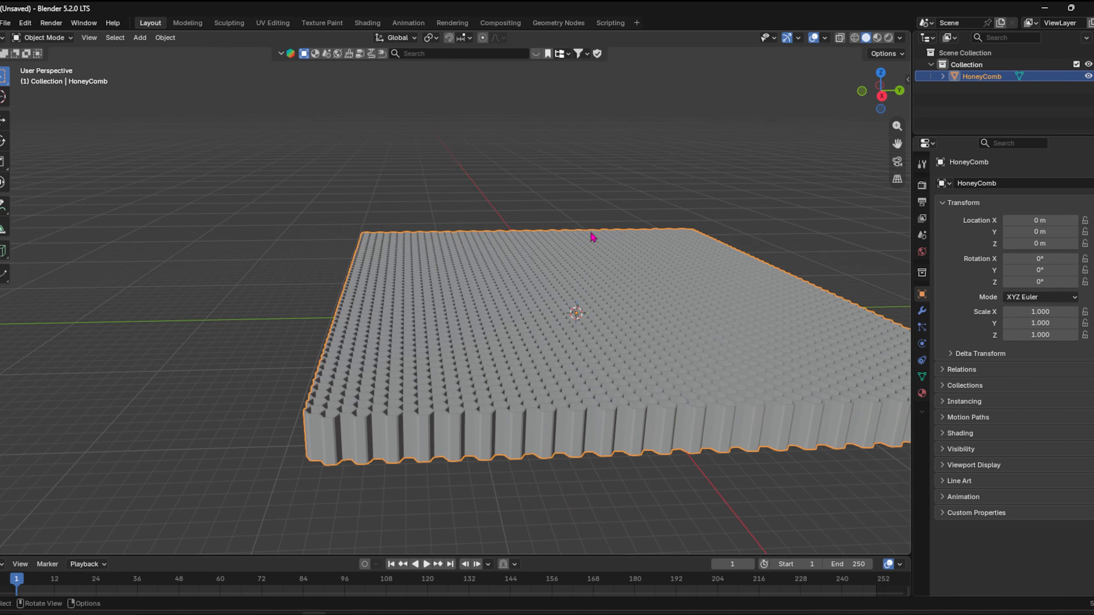
Move the honeycomb with the Move tool to about X -12.19 m, Y 11.58 m
{"action": "middle_click_drag", "start_coordinate": [591, 235], "coordinate": [595, 323]}
{"action": "key", "text": "shift+space"}
{"action": "key", "text": "g"}
{"action": "left_click_drag", "start_coordinate": [539, 301], "coordinate": [478, 416]}
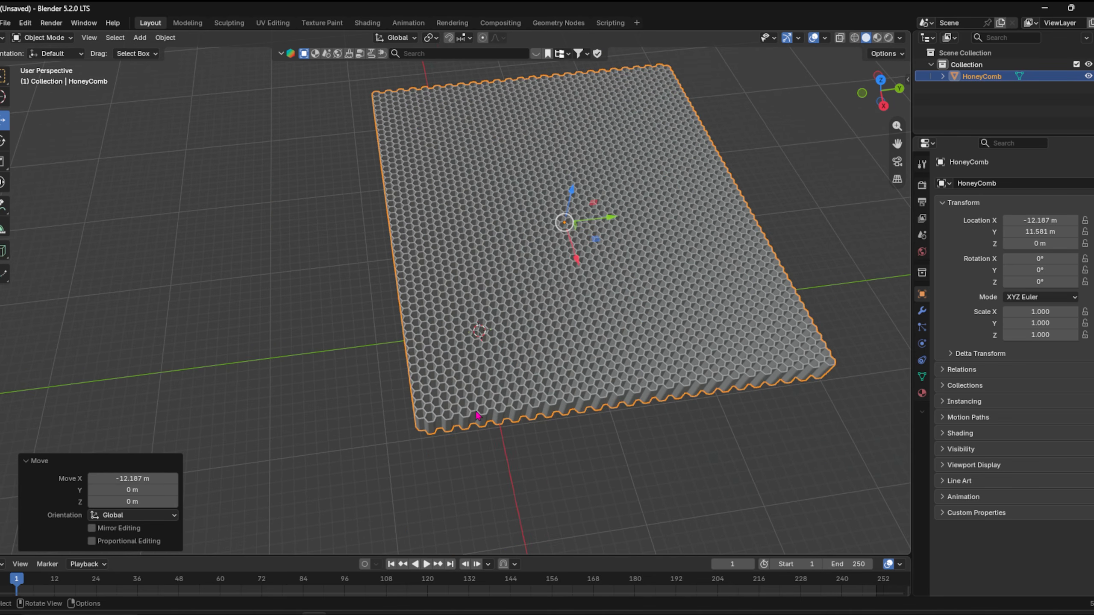
Add a UV sphere and raise it to about 2.32 m on Z
{"action": "middle_click_drag", "start_coordinate": [477, 416], "coordinate": [471, 348]}
{"action": "scroll", "coordinate": [471, 349], "scroll_direction": "up", "scroll_amount": 3}
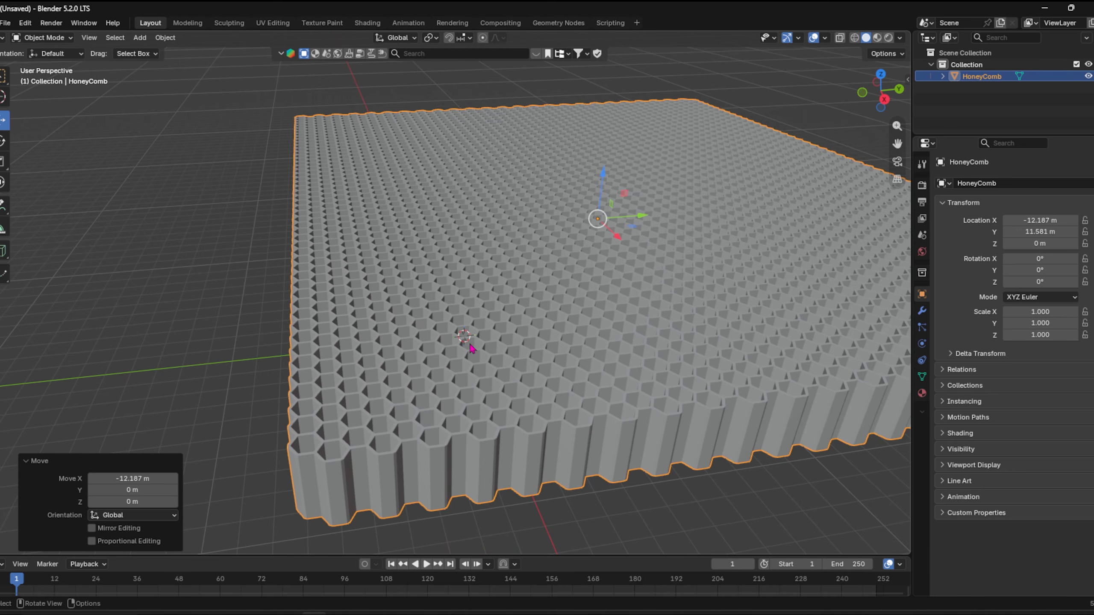
{"action": "key", "text": "shift+a"}
{"action": "mouse_move", "coordinate": [471, 345]}
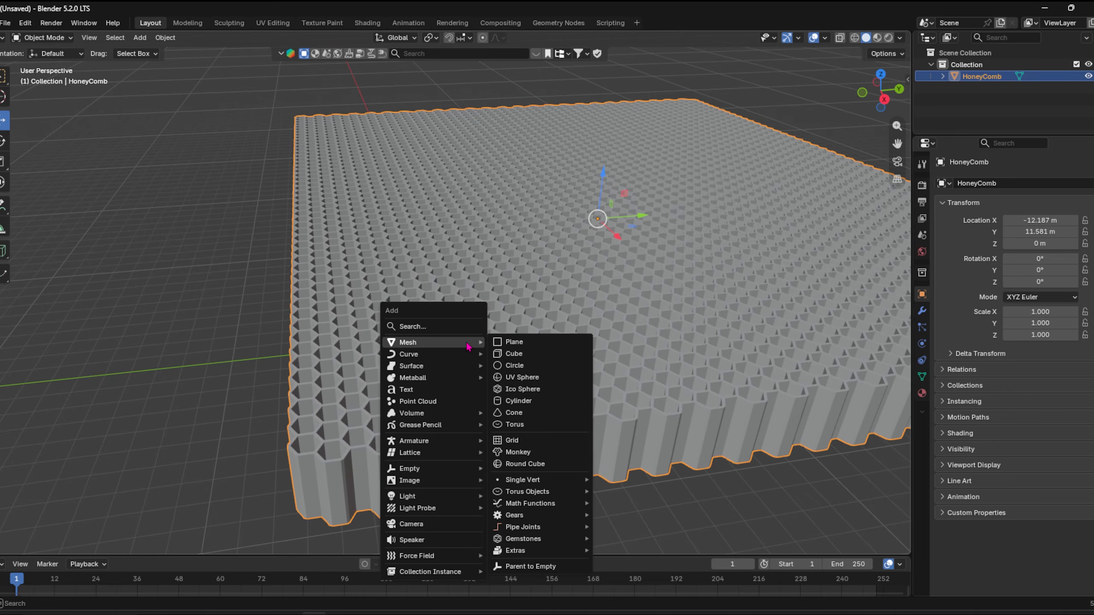
{"action": "left_click", "coordinate": [520, 384]}
{"action": "key", "text": "KP_Decimal"}
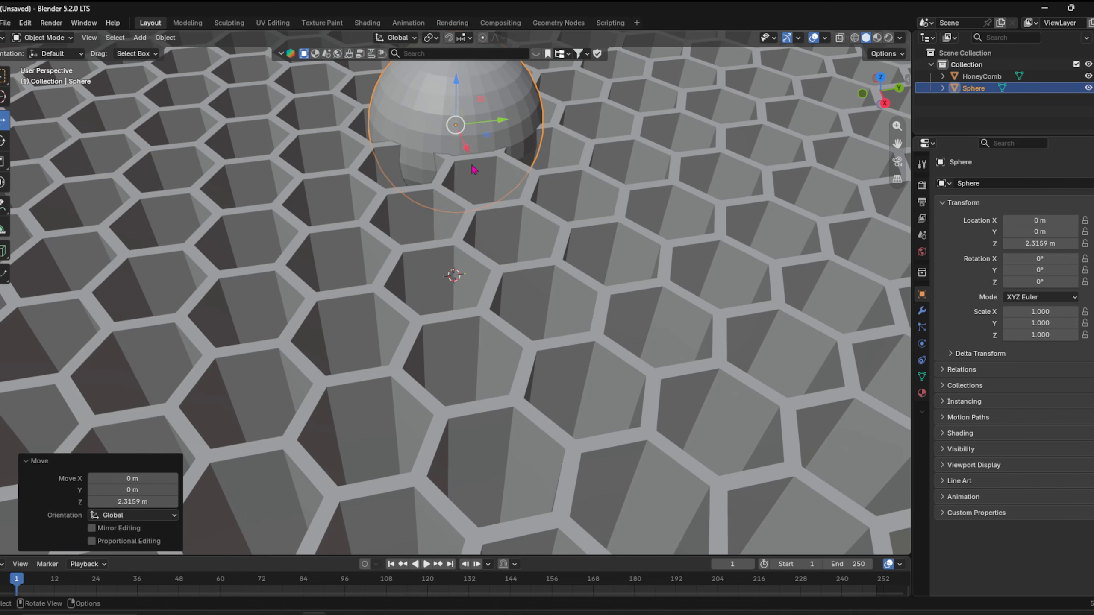
Move the sphere over a honeycomb cell at about X 3.27 m, Y -0.59 m and scale it by 0.3
{"action": "key", "text": "g"}
{"action": "key", "text": "x"}
{"action": "left_click", "coordinate": [542, 339]}
{"action": "type", "text": "s0.3"}
{"action": "key", "text": "Return"}
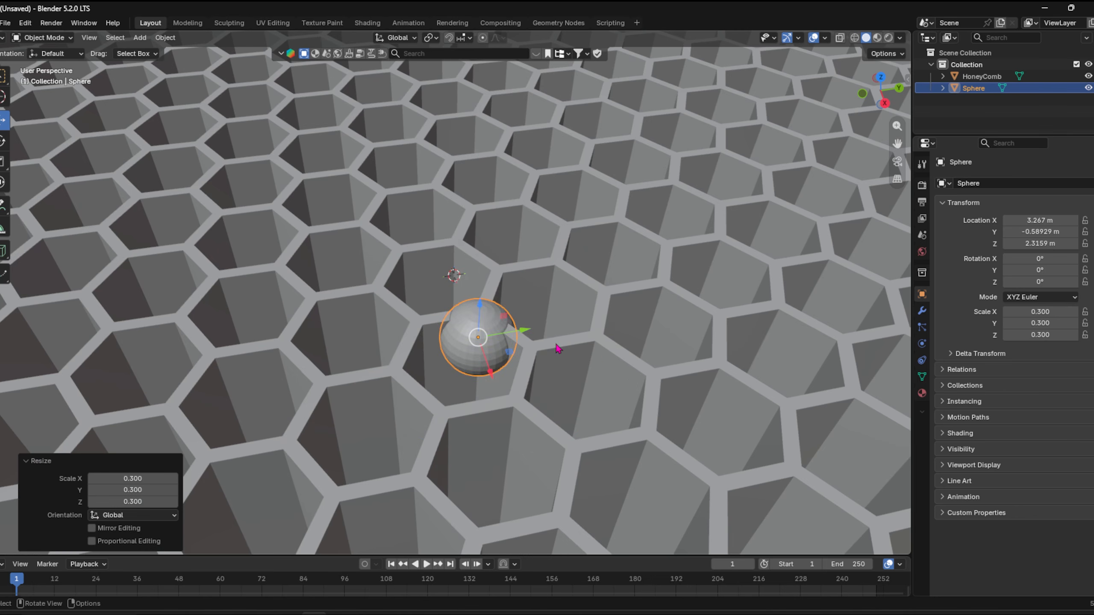
Center the sphere on the cell at about X 3.56 m, Y -0.79 m, Z 3.85 m and enlarge it to scale 0.315
{"action": "middle_click_drag", "start_coordinate": [542, 339], "coordinate": [525, 276]}
{"action": "key", "text": "g"}
{"action": "key", "text": "y"}
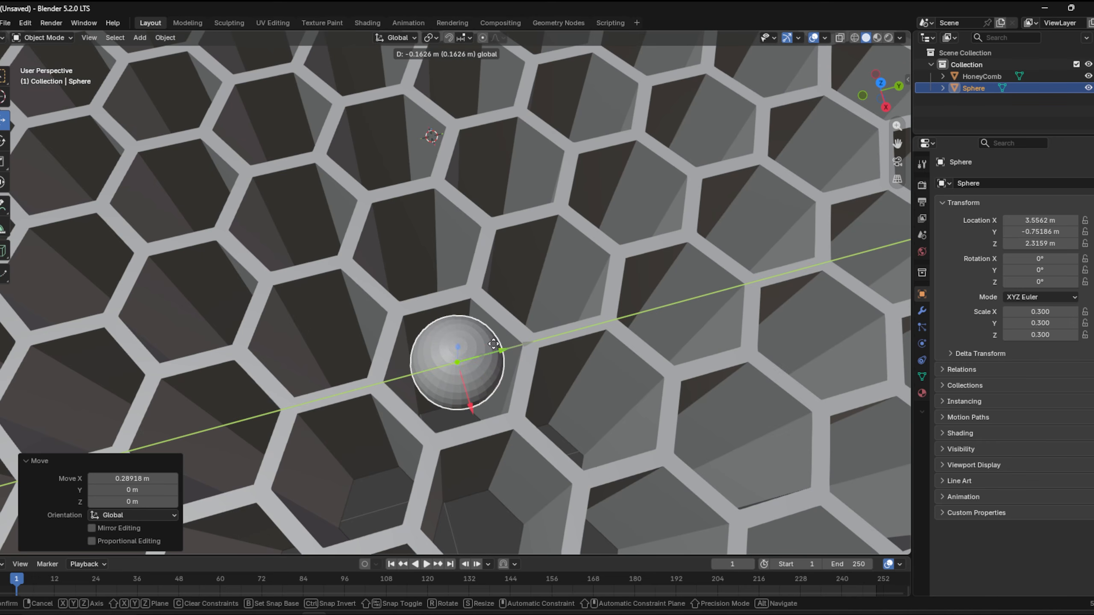
{"action": "left_click", "coordinate": [494, 344]}
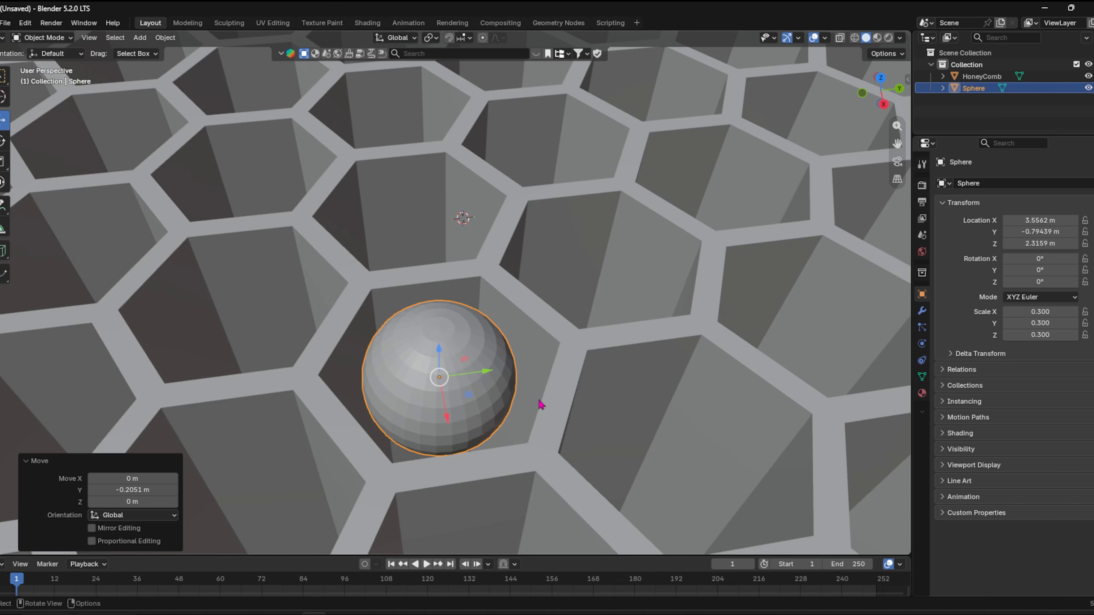
{"action": "key", "text": "s"}
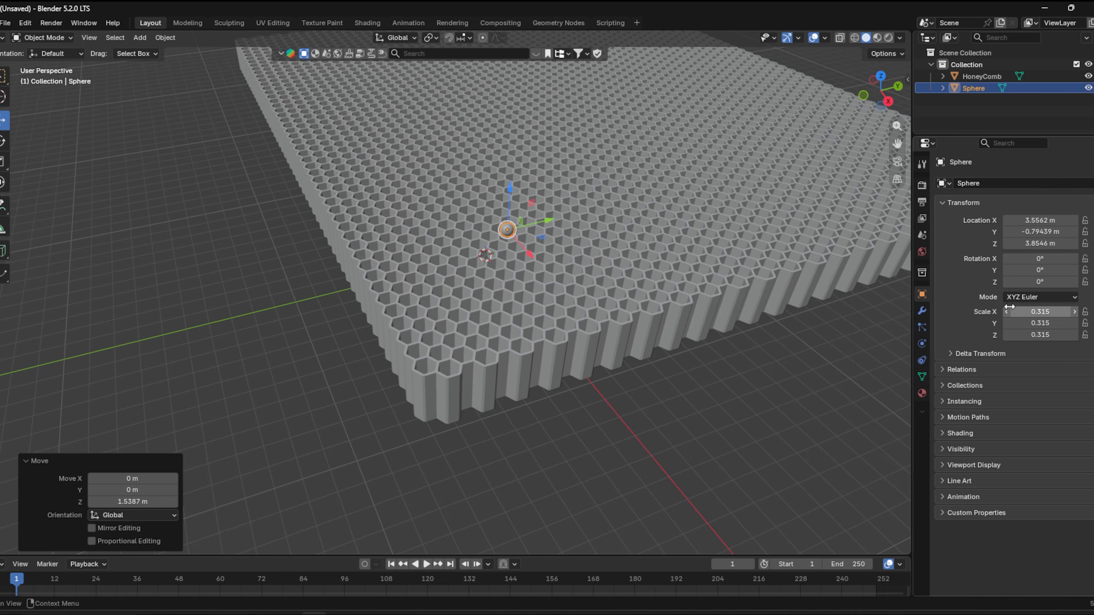
Add three Array modifiers to the sphere, repeating it along all three axes into a tall block of balls
{"action": "left_click", "coordinate": [922, 311]}
{"action": "left_click", "coordinate": [1003, 183]}
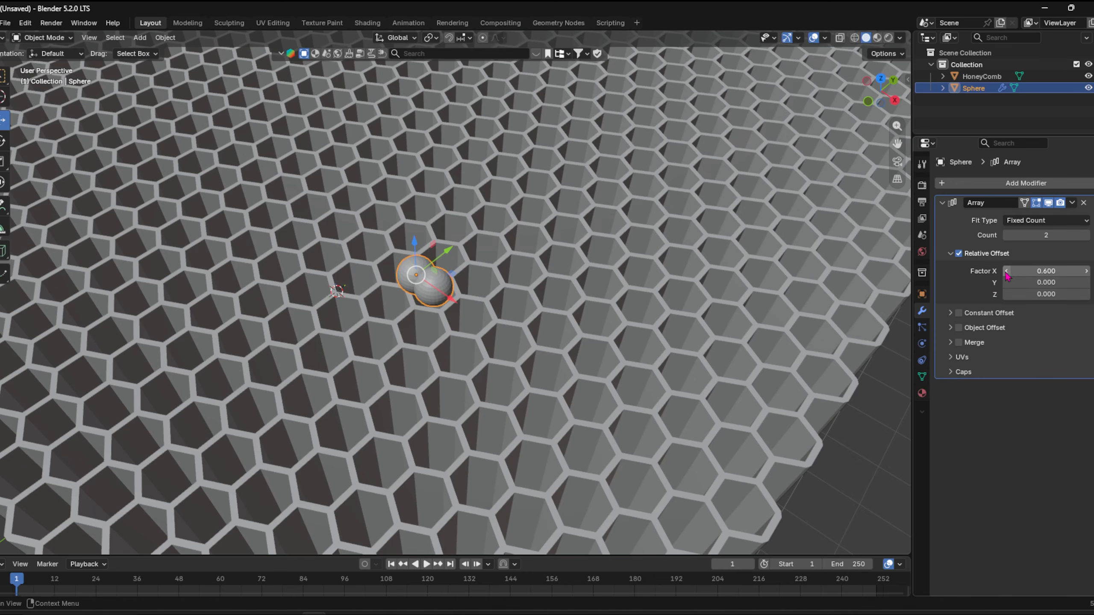
{"action": "double_click", "coordinate": [1034, 270]}
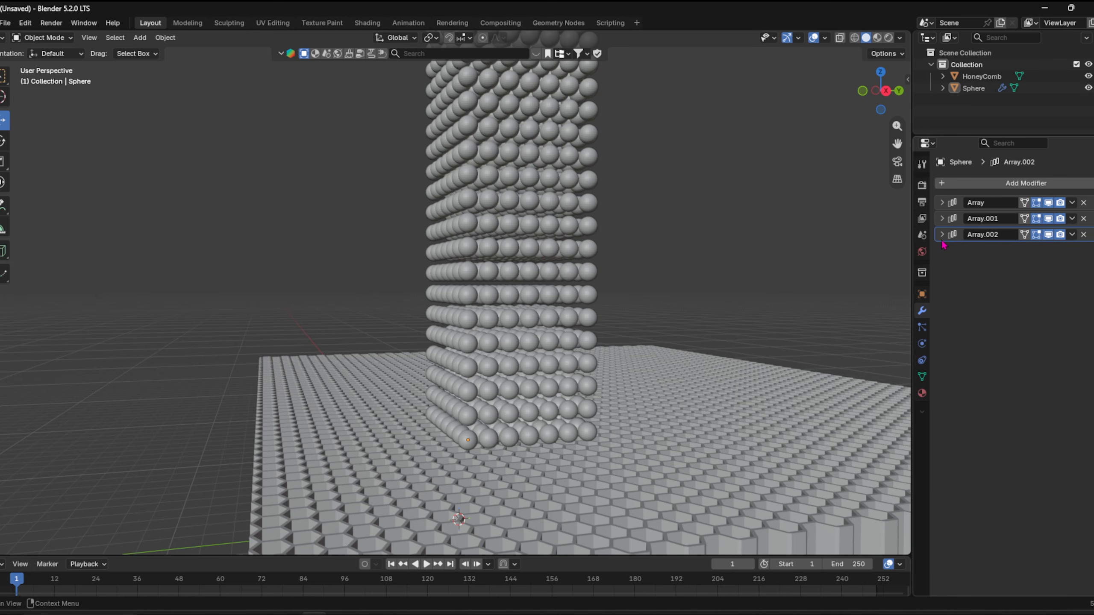
Apply all three Array modifiers on the ball block
{"action": "key", "text": "ctrl+a"}
{"action": "key", "text": "ctrl+a"}
{"action": "key", "text": "ctrl+a"}
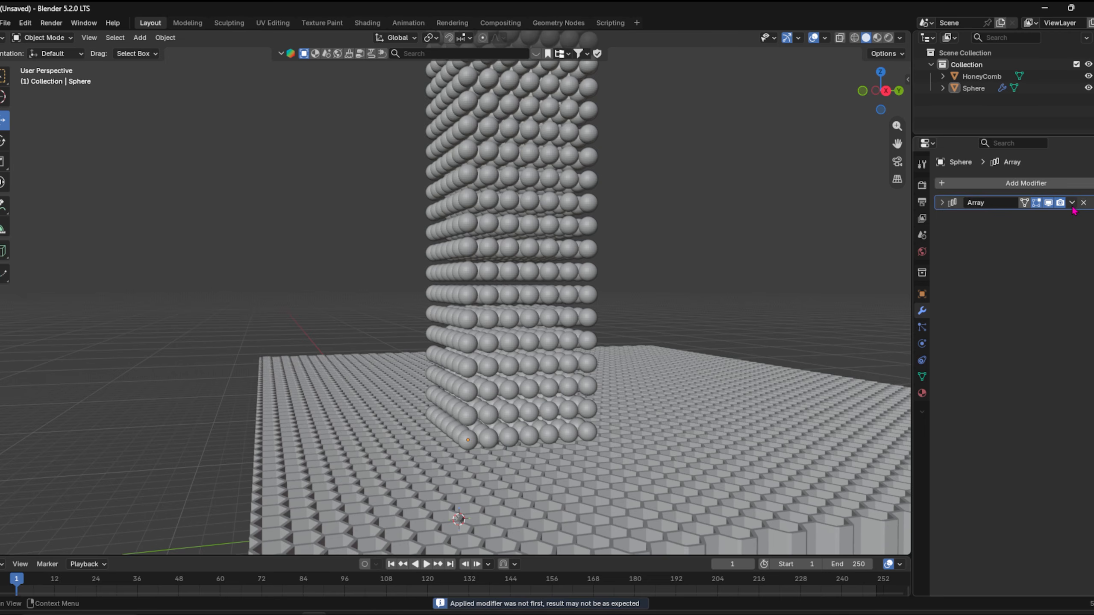
Separate the ball block by loose parts and set each sphere's origin to its geometry
{"action": "middle_click_drag", "start_coordinate": [653, 337], "coordinate": [559, 227]}
{"action": "left_click", "coordinate": [572, 277]}
{"action": "key", "text": "Tab"}
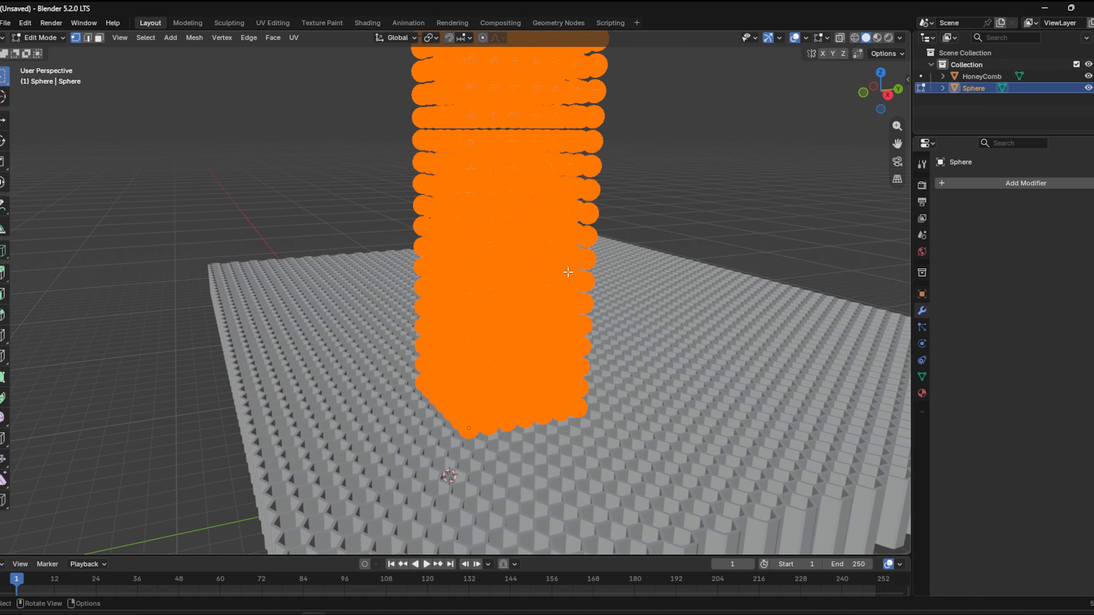
{"action": "key", "text": "p"}
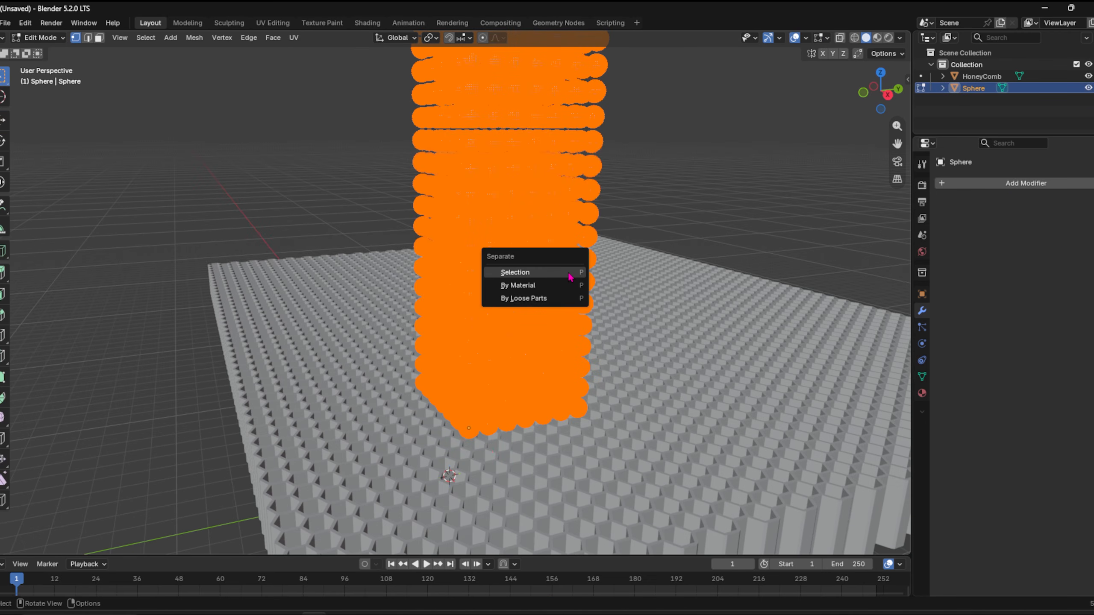
{"action": "left_click", "coordinate": [571, 299]}
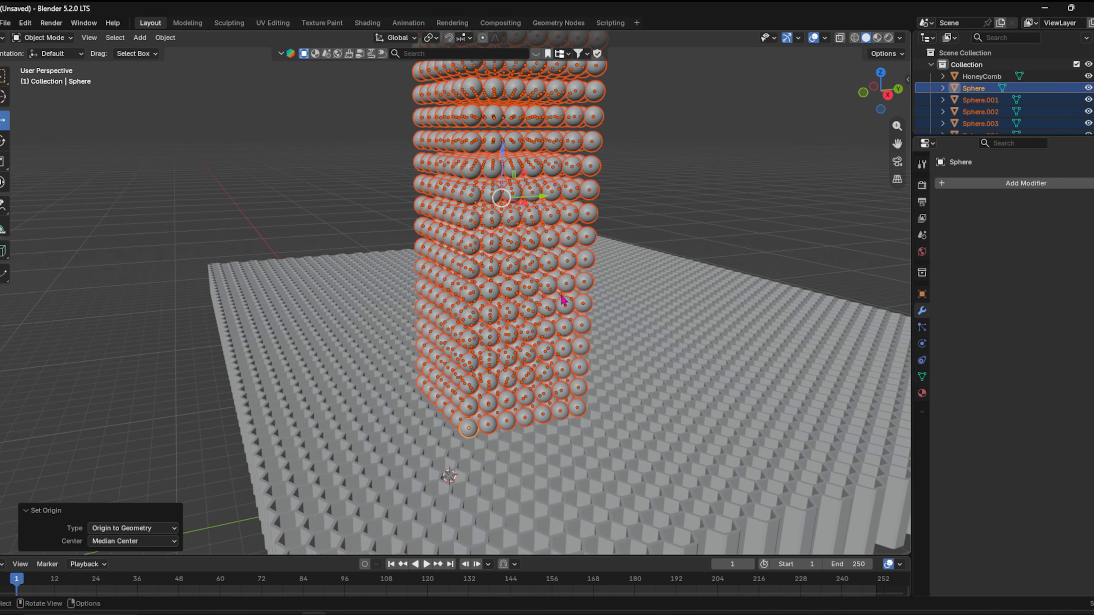
{"action": "key", "text": "ctrl+a"}
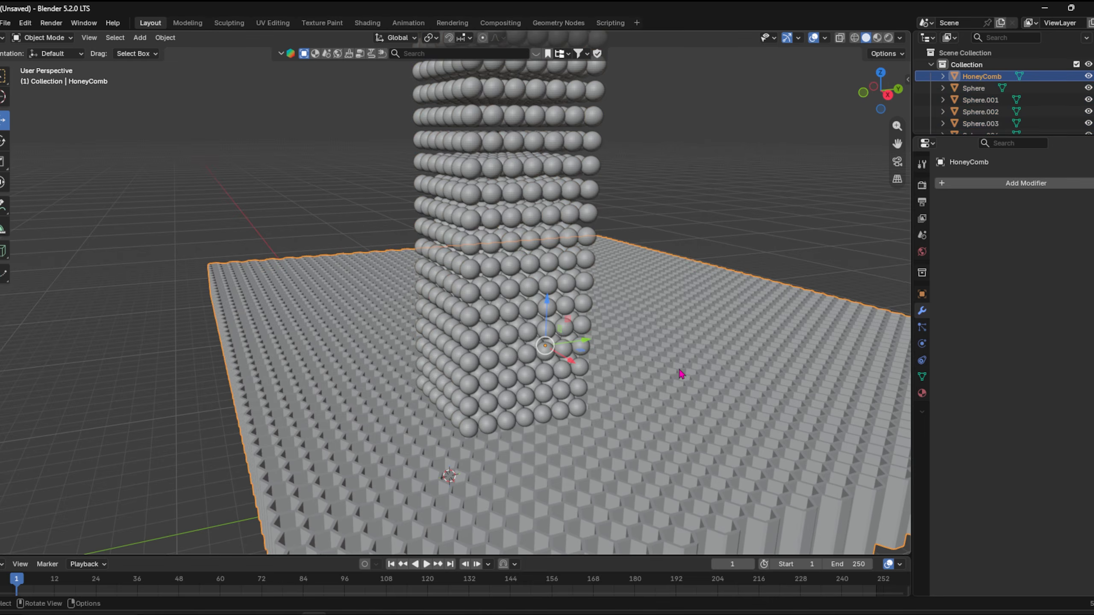
Move all the spheres into a new collection named Balls
{"action": "middle_click_drag", "start_coordinate": [682, 373], "coordinate": [447, 123]}
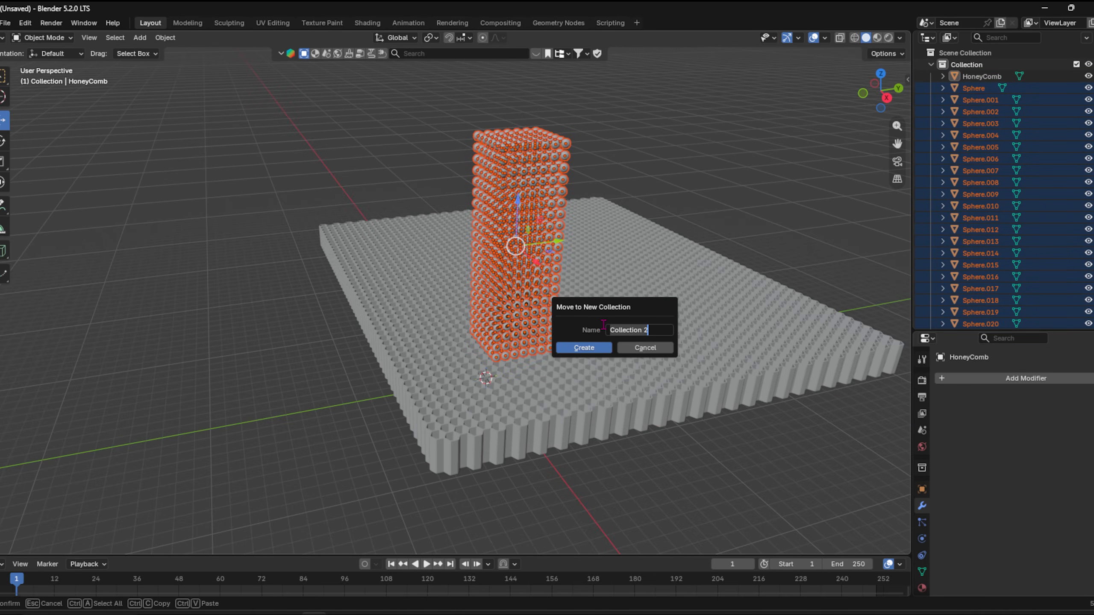
{"action": "type", "text": "Balls"}
{"action": "key", "text": "Return"}
Raise the block of balls about 8.06 m along Z above the honeycomb
{"action": "key", "text": "g"}
{"action": "key", "text": "z"}
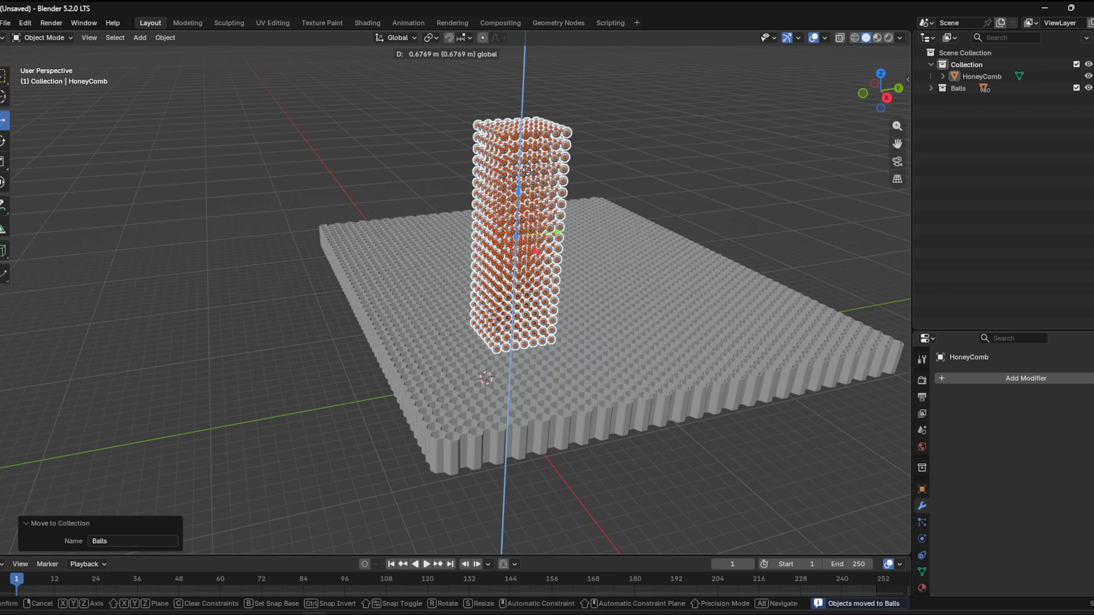
{"action": "left_click", "coordinate": [538, 241]}
{"action": "scroll", "coordinate": [539, 240], "scroll_direction": "down", "scroll_amount": 2}
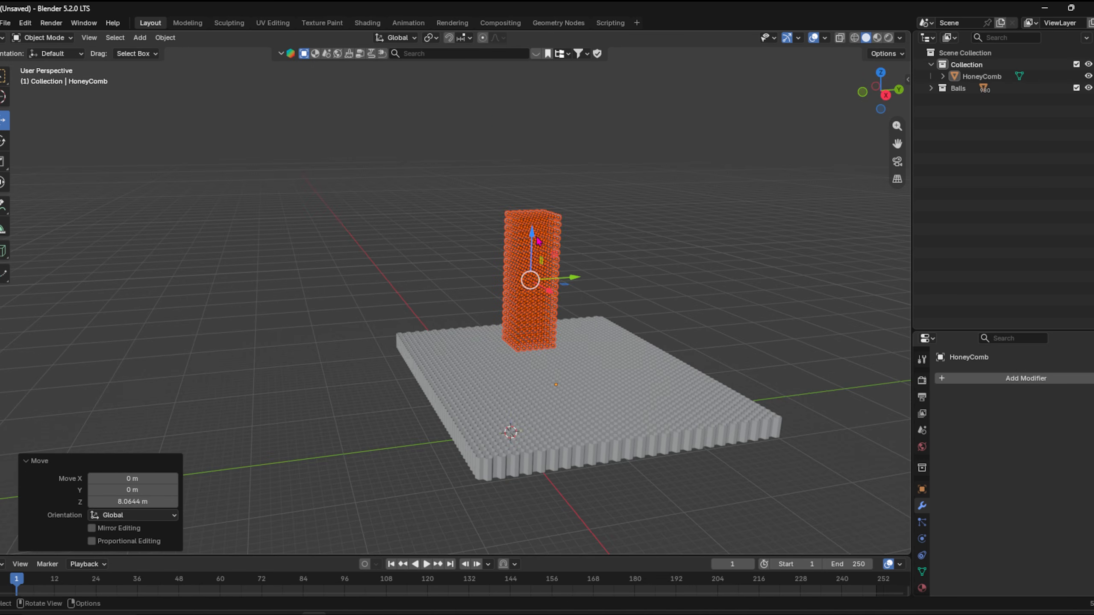
Set the balls' rigid body friction to 0.587 and bounciness to 0.333, and open the Rigid Body operations for the selected balls
{"action": "scroll", "coordinate": [539, 241], "scroll_direction": "up", "scroll_amount": 2}
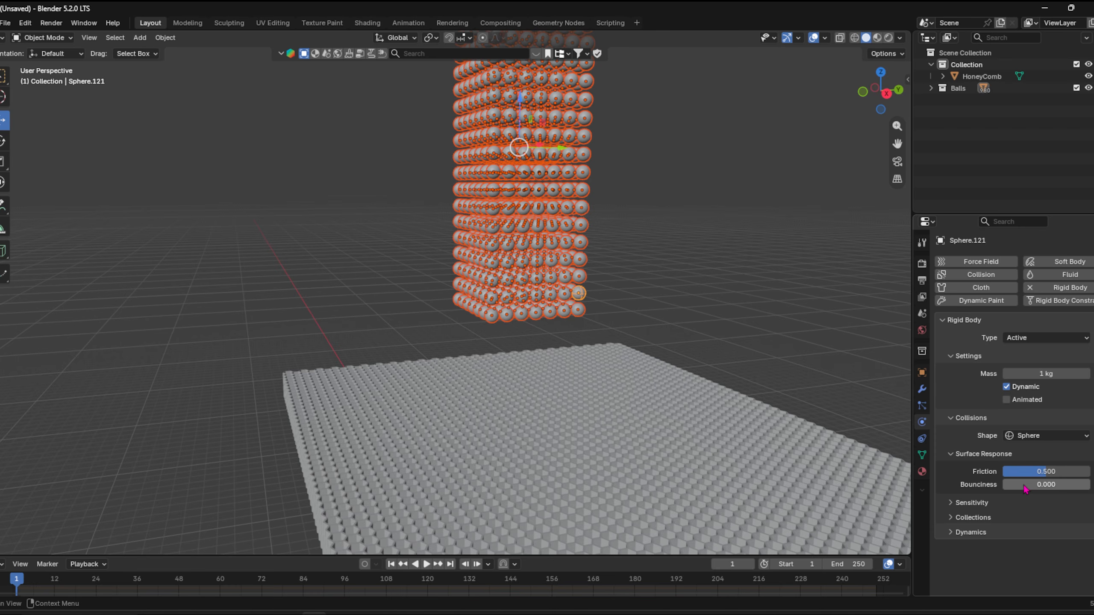
{"action": "left_click_drag", "start_coordinate": [1047, 482], "coordinate": [1052, 479]}
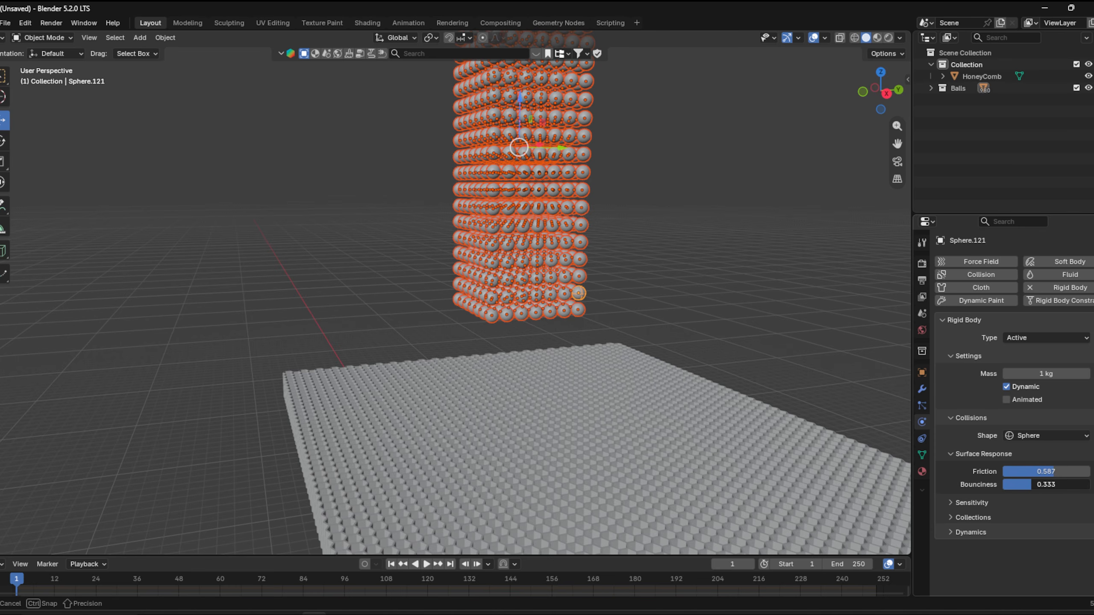
{"action": "left_click", "coordinate": [1012, 503]}
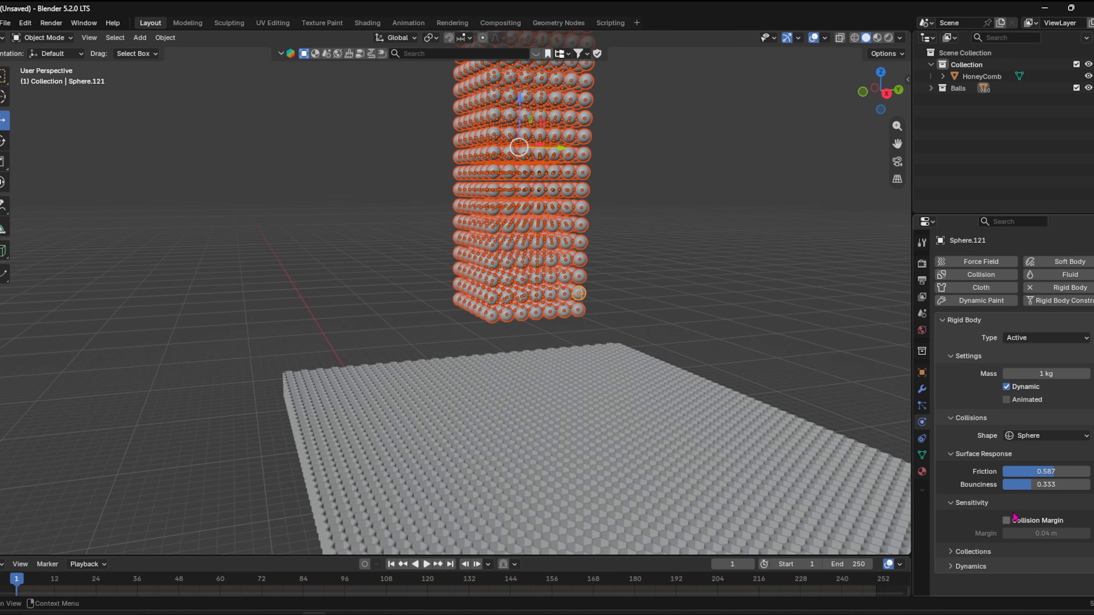
{"action": "left_click", "coordinate": [165, 38]}
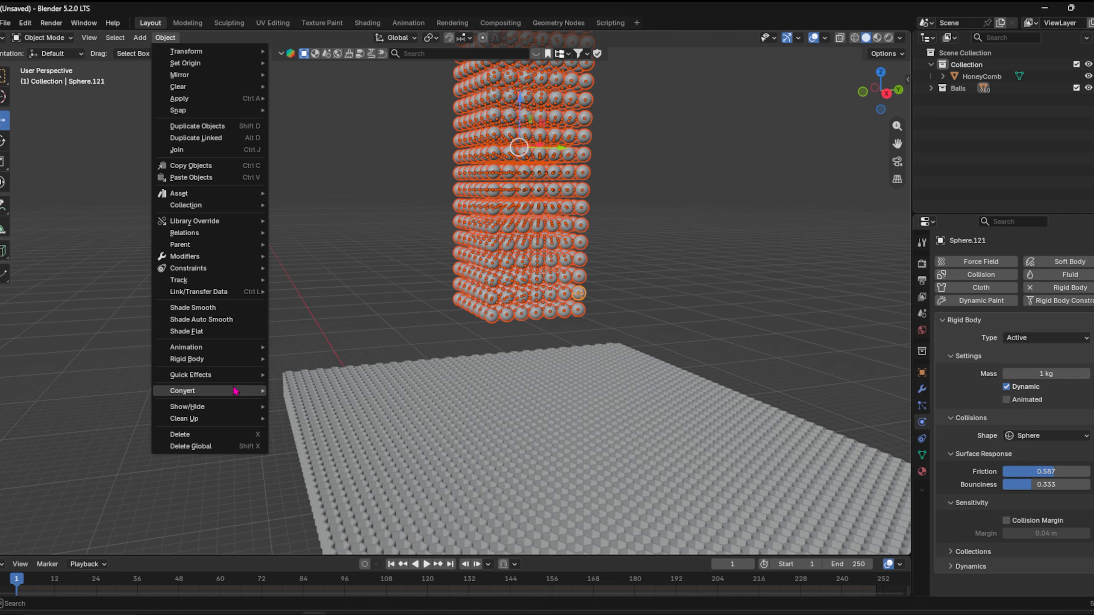
{"action": "mouse_move", "coordinate": [224, 358]}
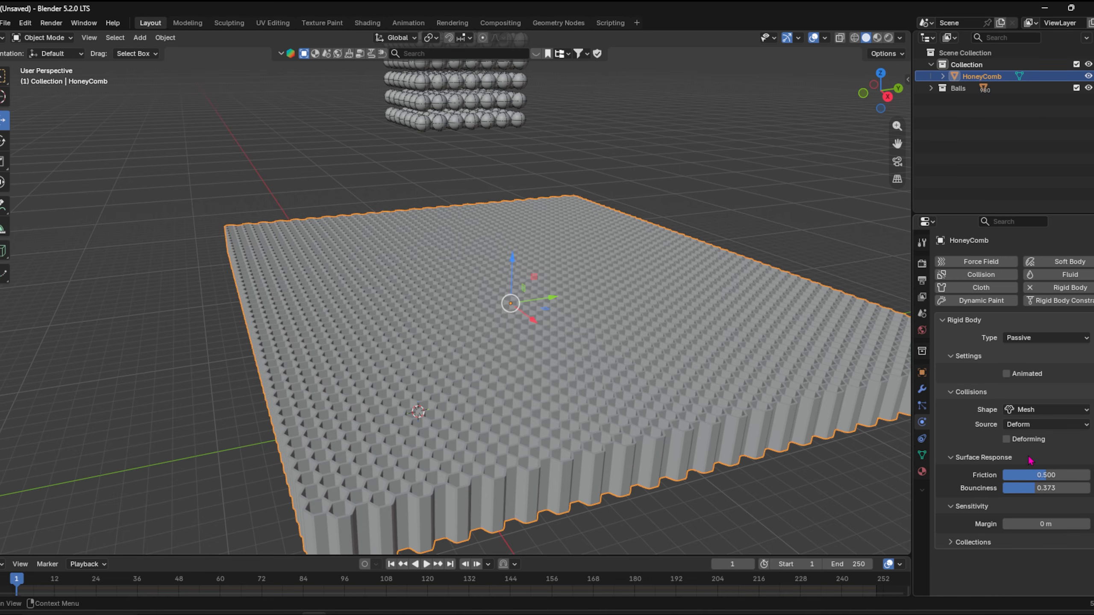
Set the scene's Rigid Body World cache to end at frame 600, with 10 substeps per frame and 10 solver iterations
{"action": "left_click", "coordinate": [922, 313]}
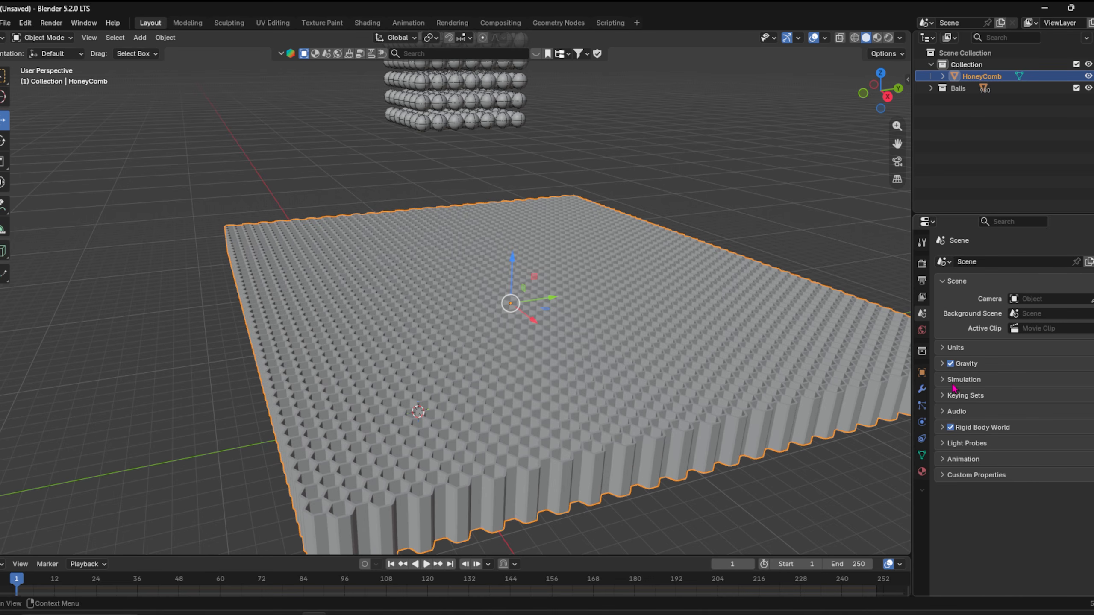
{"action": "left_click", "coordinate": [976, 427]}
{"action": "scroll", "coordinate": [1048, 508], "scroll_direction": "down", "scroll_amount": 2}
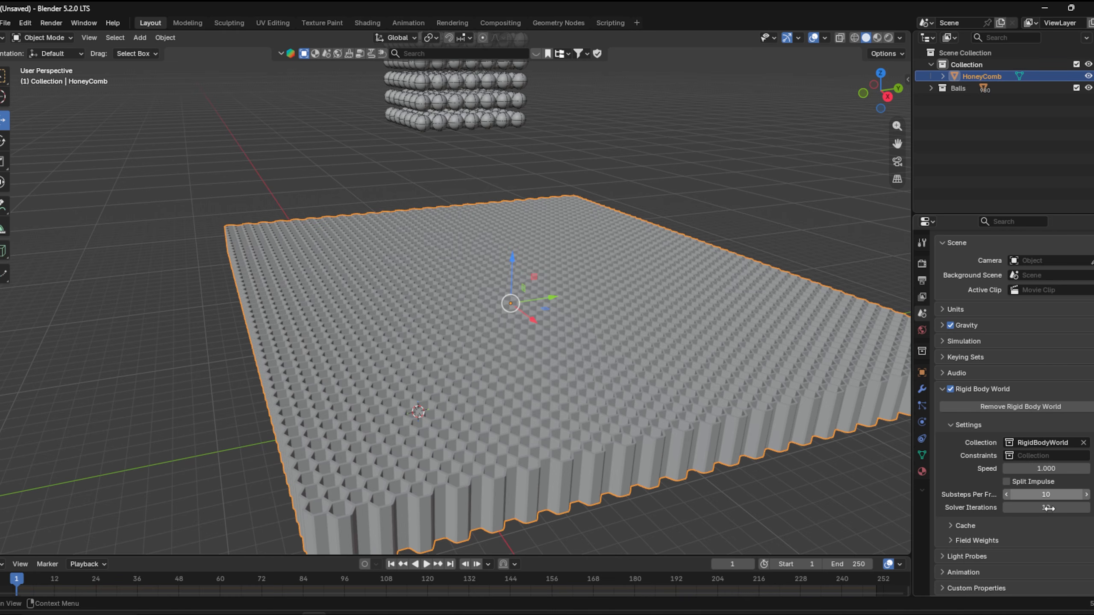
{"action": "left_click", "coordinate": [1051, 525]}
{"action": "scroll", "coordinate": [1064, 475], "scroll_direction": "down", "scroll_amount": 5}
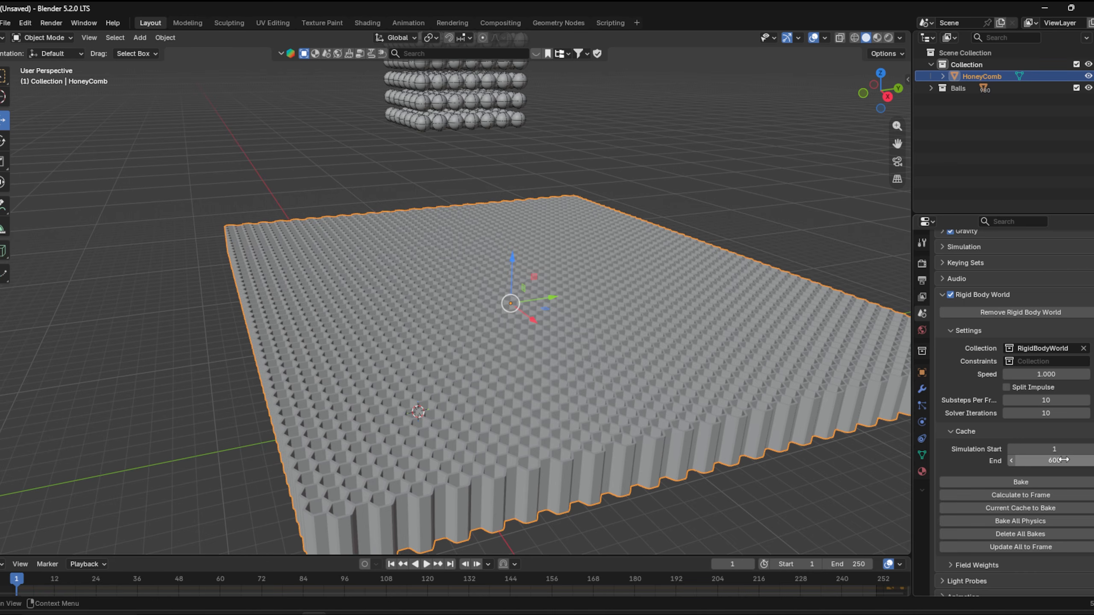
Configure the output for 60 fps, 16-bit color depth with 0% compression, and a resolution of 2160 x 3840 px
{"action": "scroll", "coordinate": [1023, 424], "scroll_direction": "up", "scroll_amount": 6}
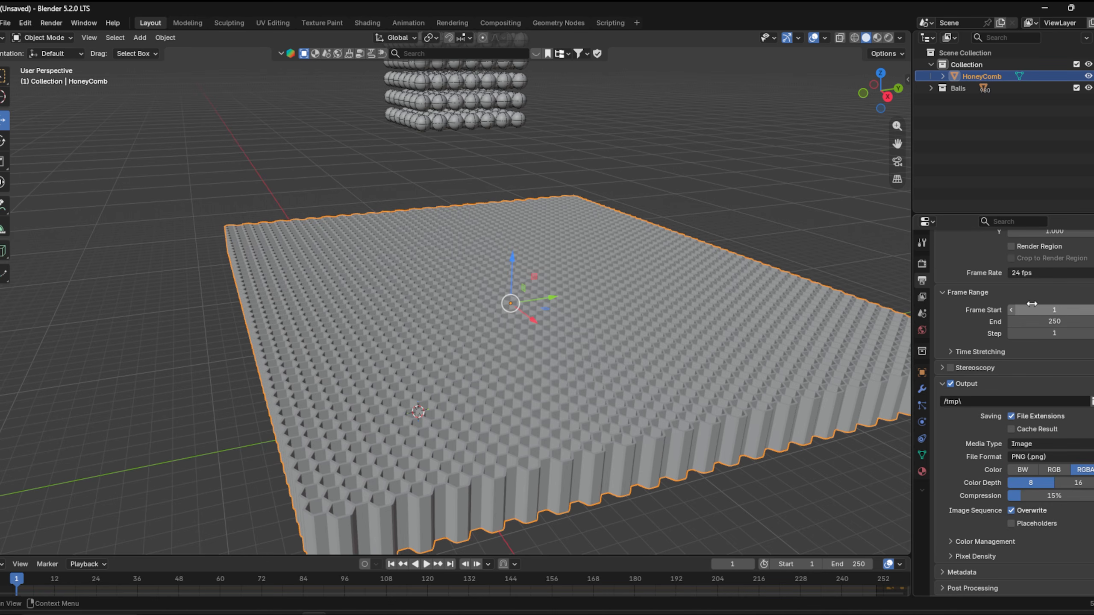
{"action": "scroll", "coordinate": [1044, 379], "scroll_direction": "up", "scroll_amount": 5}
{"action": "scroll", "coordinate": [1090, 476], "scroll_direction": "down", "scroll_amount": 5}
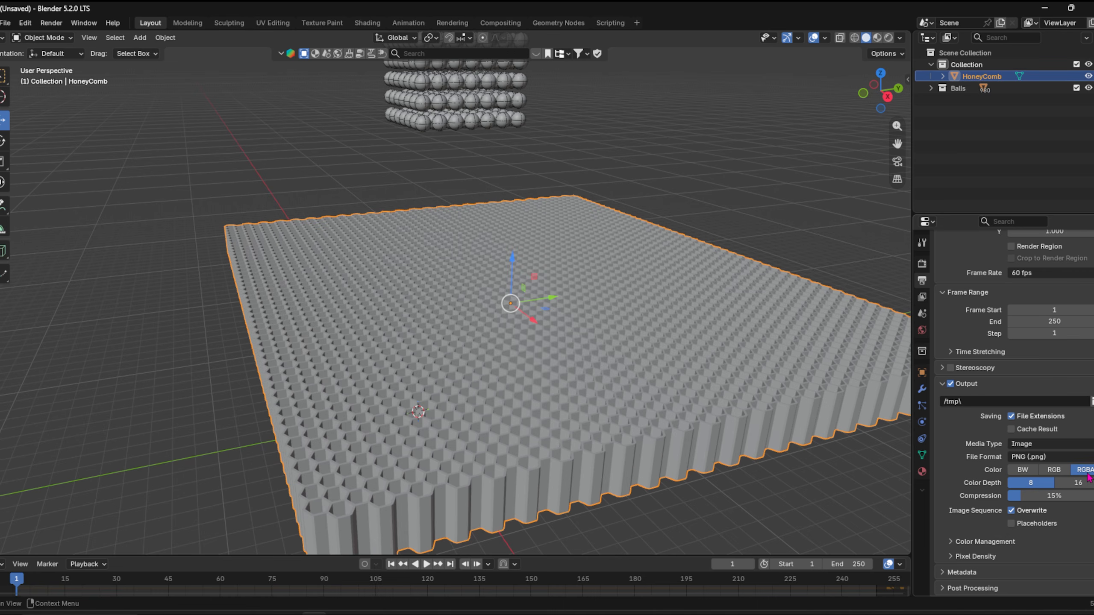
{"action": "left_click", "coordinate": [1081, 481]}
{"action": "scroll", "coordinate": [1068, 388], "scroll_direction": "up", "scroll_amount": 5}
{"action": "double_click", "coordinate": [1051, 300]}
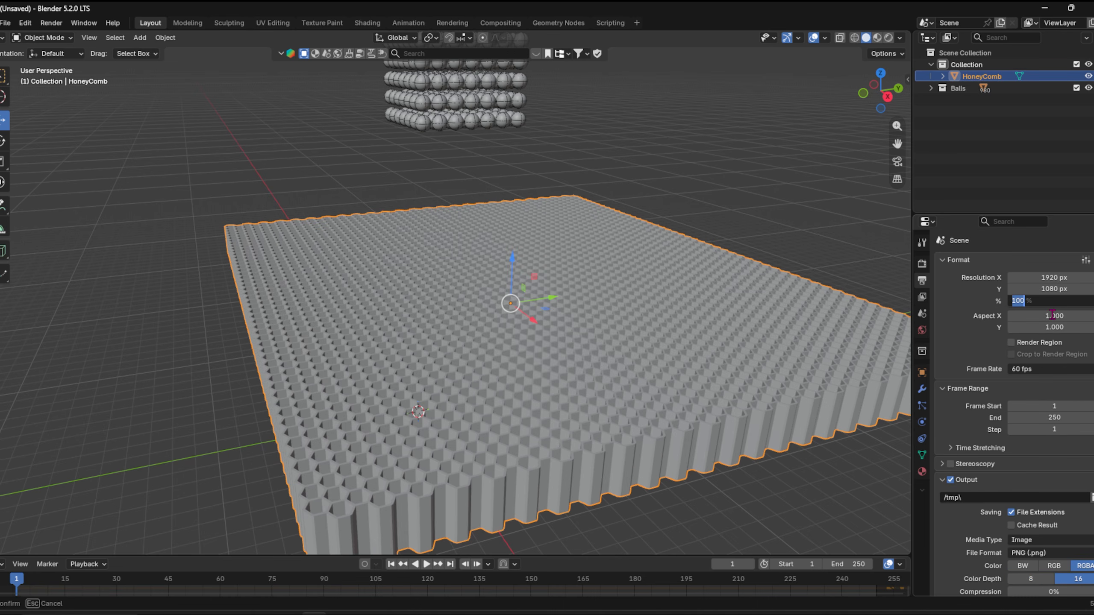
{"action": "double_click", "coordinate": [1048, 278]}
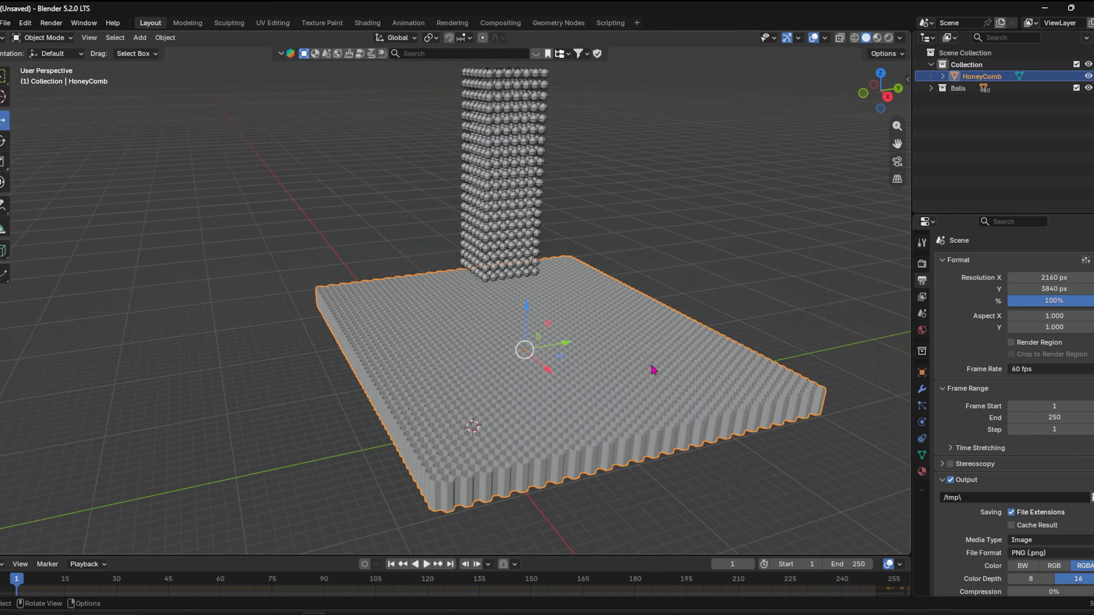
Save the project file in the chosen folder, overwriting the existing blend file
{"action": "middle_click_drag", "start_coordinate": [524, 373], "coordinate": [608, 386]}
{"action": "key", "text": "ctrl+s"}
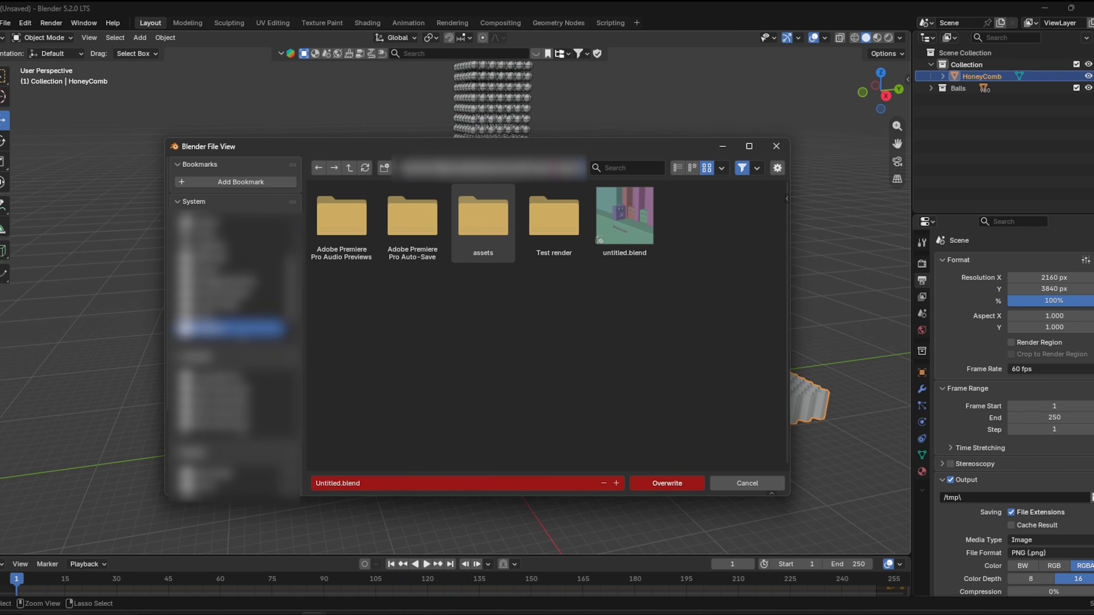
{"action": "key", "text": "Return"}
{"action": "left_click", "coordinate": [667, 483]}
Play the rigid body simulation over the 600-frame range and enlarge the timeline to follow its caching
{"action": "key", "text": "space"}
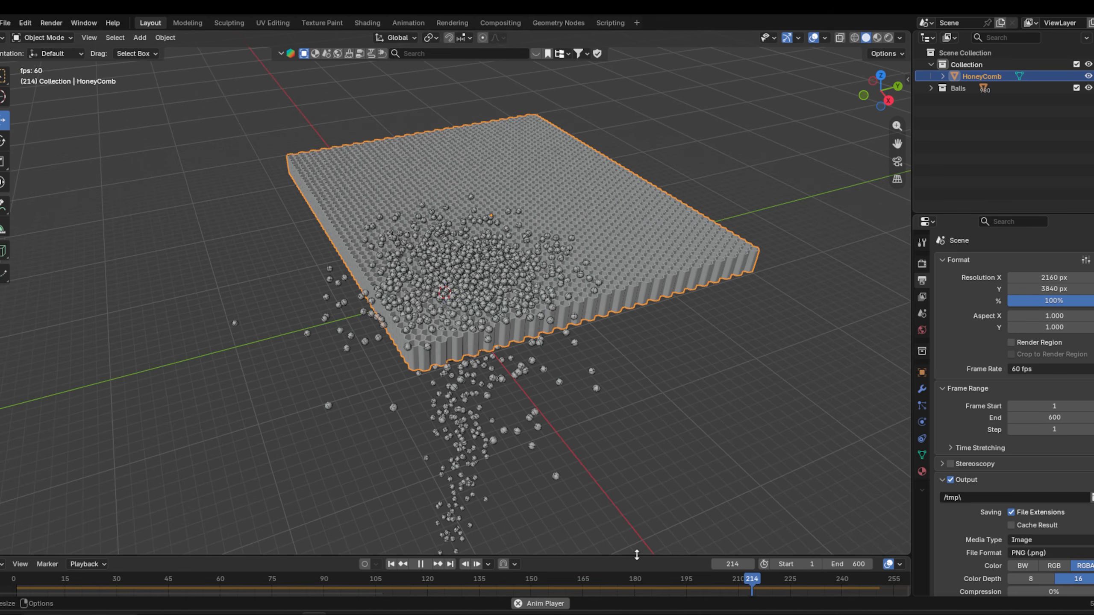
{"action": "left_click_drag", "start_coordinate": [636, 555], "coordinate": [611, 403]}
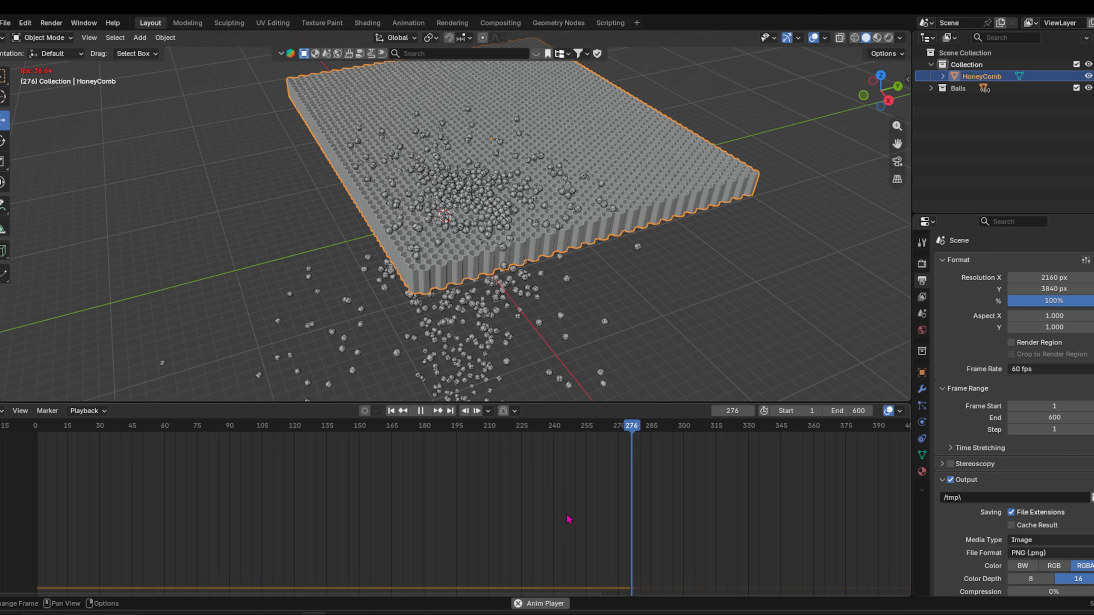
{"action": "scroll", "coordinate": [565, 489], "scroll_direction": "down", "scroll_amount": 3}
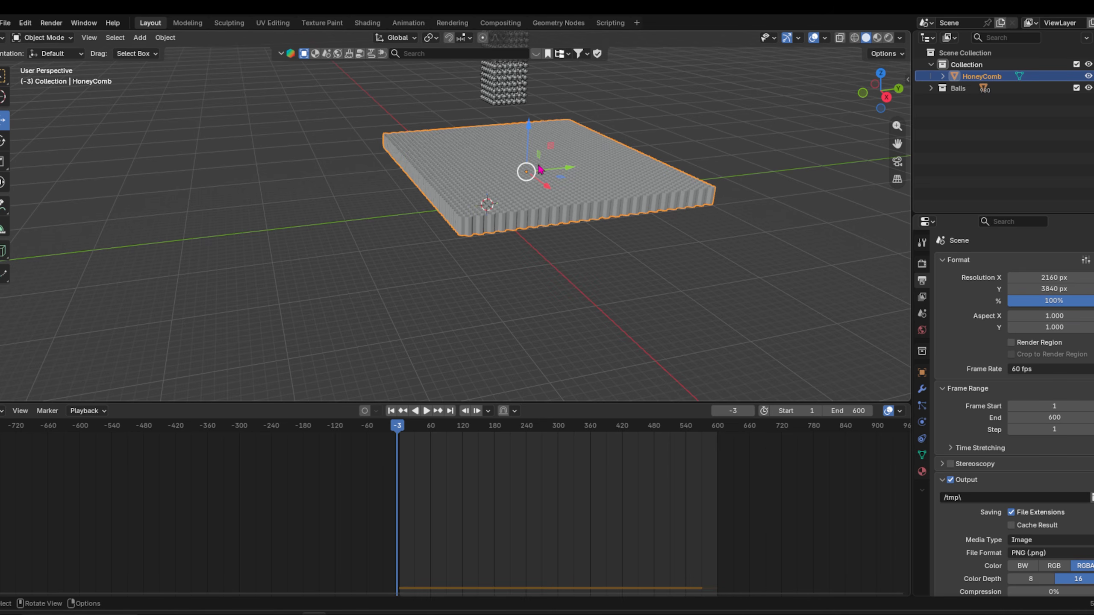
Select all the balls and bake their simulation to keyframes from frame 1 to 600 with a frame step of 1
{"action": "left_click_drag", "start_coordinate": [540, 212], "coordinate": [476, 79]}
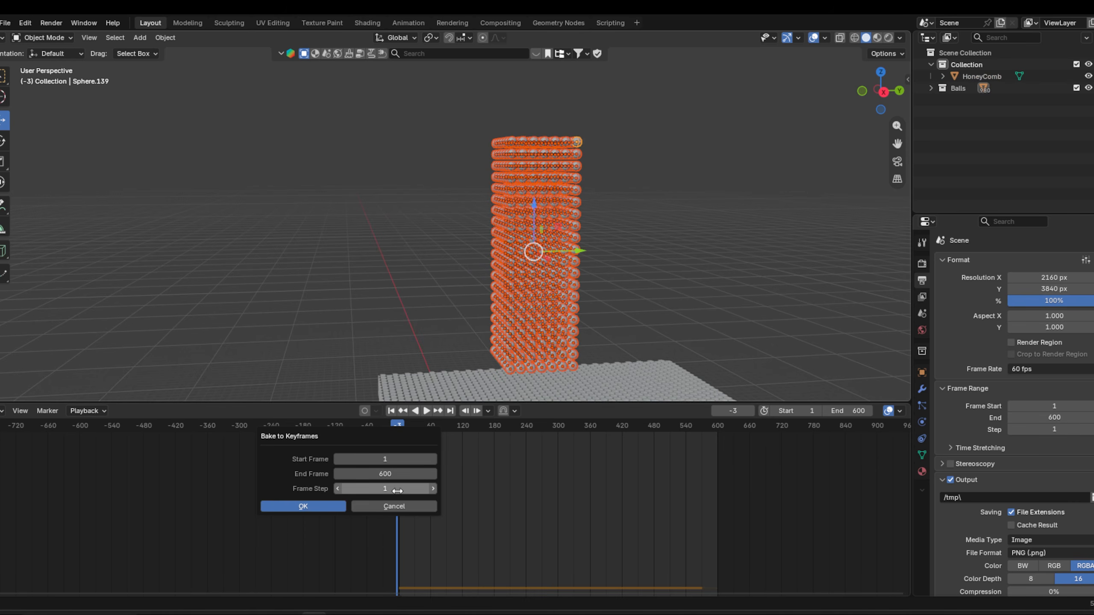
{"action": "left_click", "coordinate": [303, 506]}
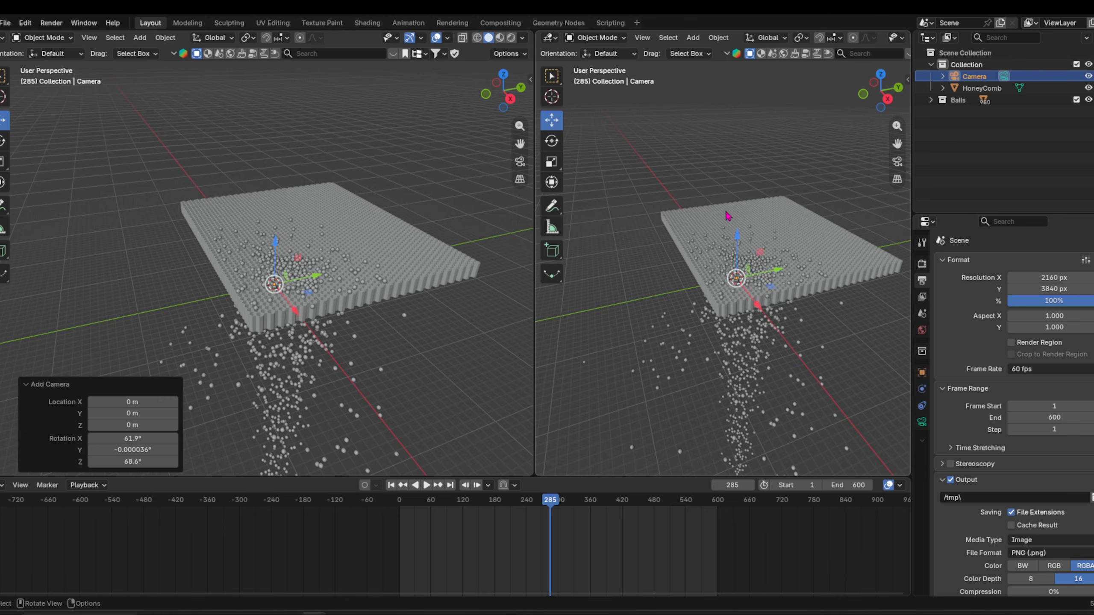
View the scene through the new camera, raise its passepartout to full opacity and hide the viewport's tool strip
{"action": "key", "text": "KP_0"}
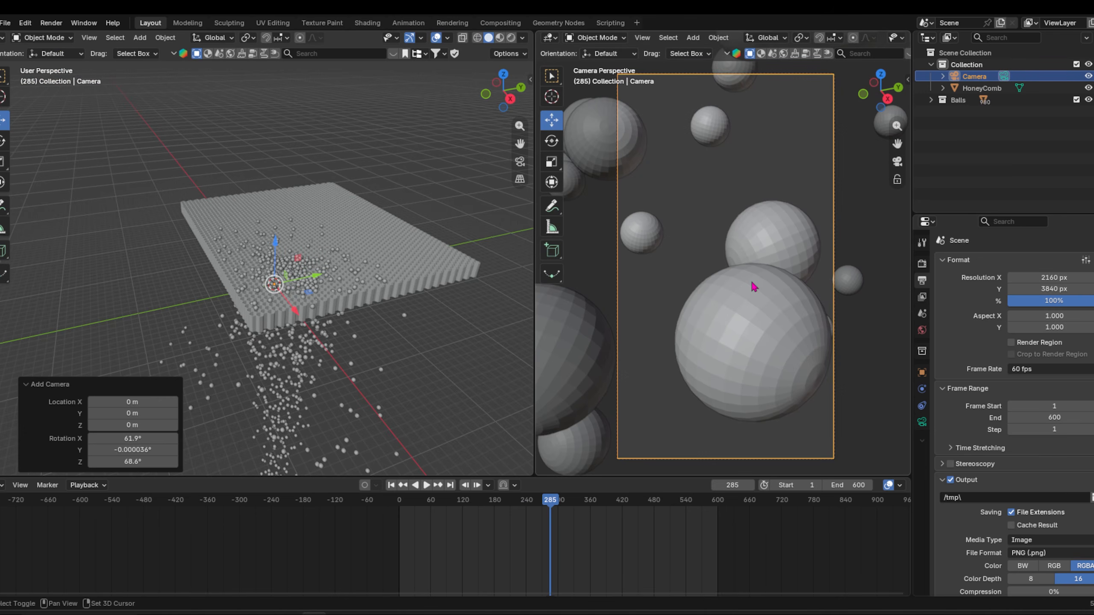
{"action": "left_click", "coordinate": [922, 422]}
{"action": "left_click", "coordinate": [974, 452]}
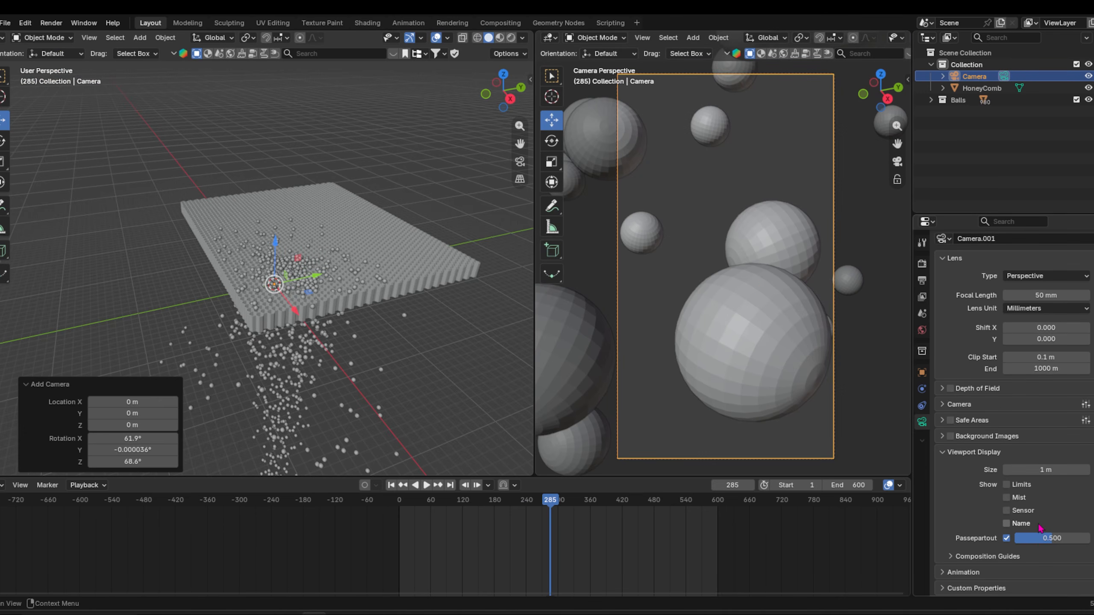
{"action": "left_click_drag", "start_coordinate": [1051, 538], "coordinate": [1090, 538]}
{"action": "key", "text": "t"}
Show the camera view as a rendered preview, switch the render engine to Cycles and set the render's max samples to 512
{"action": "left_click", "coordinate": [888, 38]}
{"action": "left_click", "coordinate": [922, 263]}
{"action": "left_click", "coordinate": [1033, 262]}
{"action": "left_click", "coordinate": [1032, 300]}
{"action": "double_click", "coordinate": [1064, 434]}
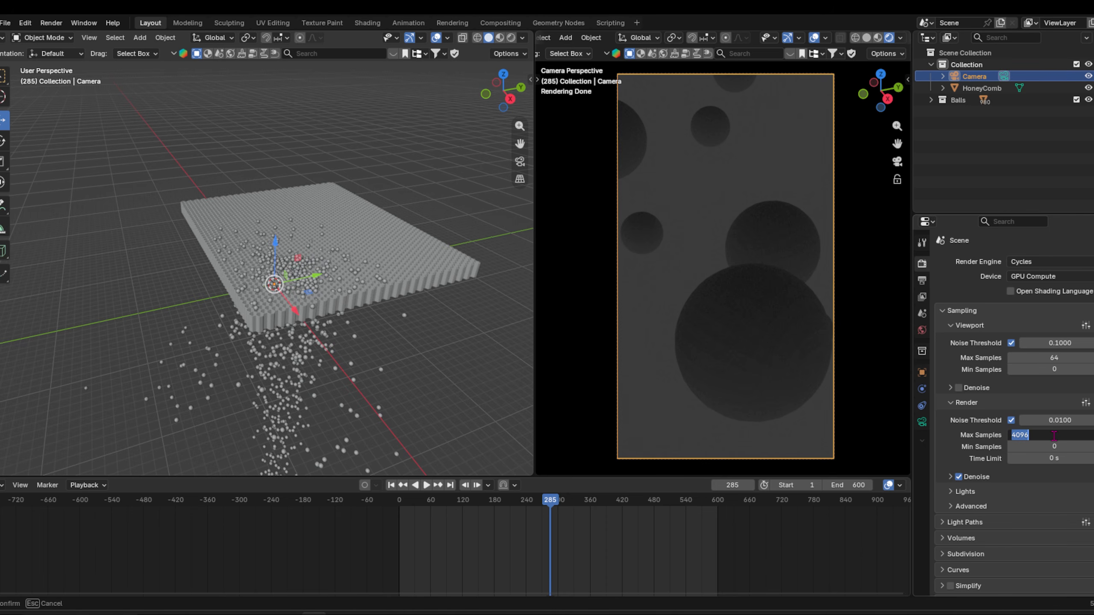
{"action": "type", "text": "1"}
{"action": "key", "text": "Return"}
Change the color management view transform to ACES 2.0
{"action": "scroll", "coordinate": [1032, 526], "scroll_direction": "down", "scroll_amount": 15}
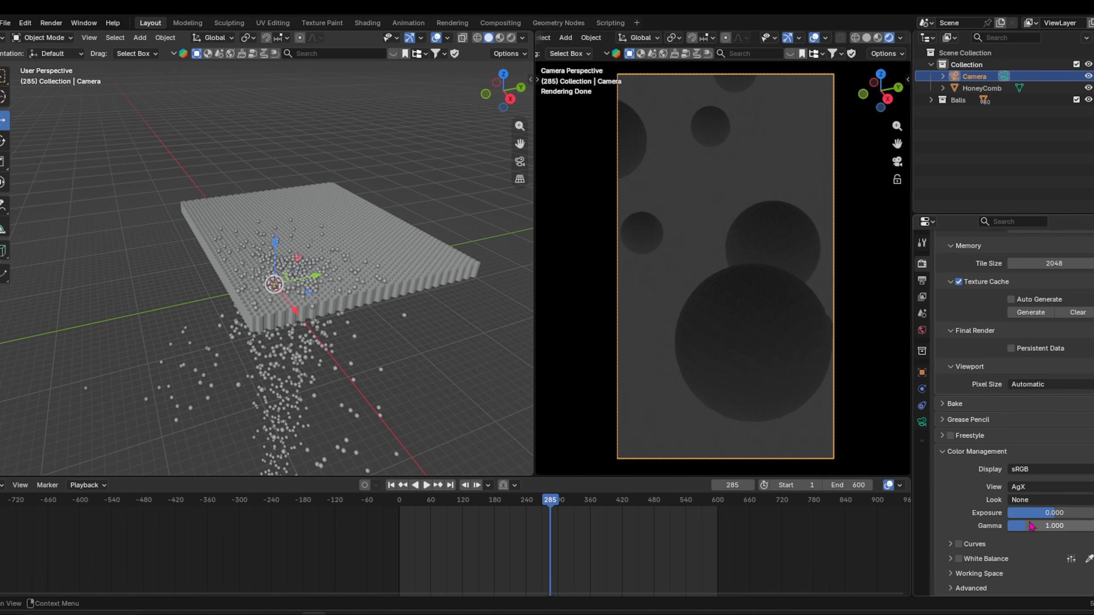
{"action": "left_click", "coordinate": [1034, 486]}
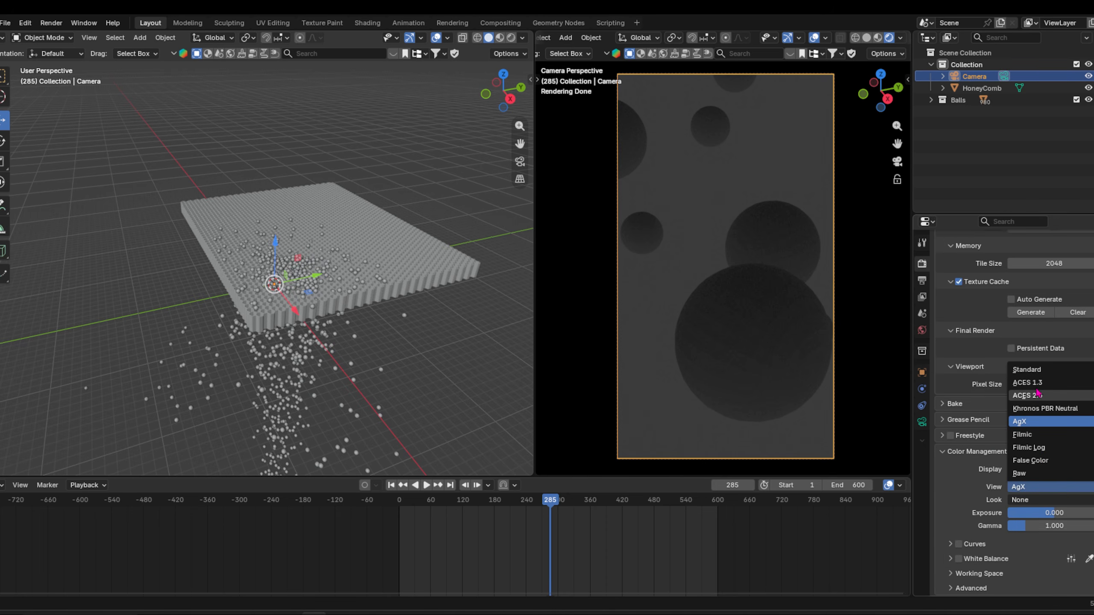
{"action": "left_click", "coordinate": [1034, 395]}
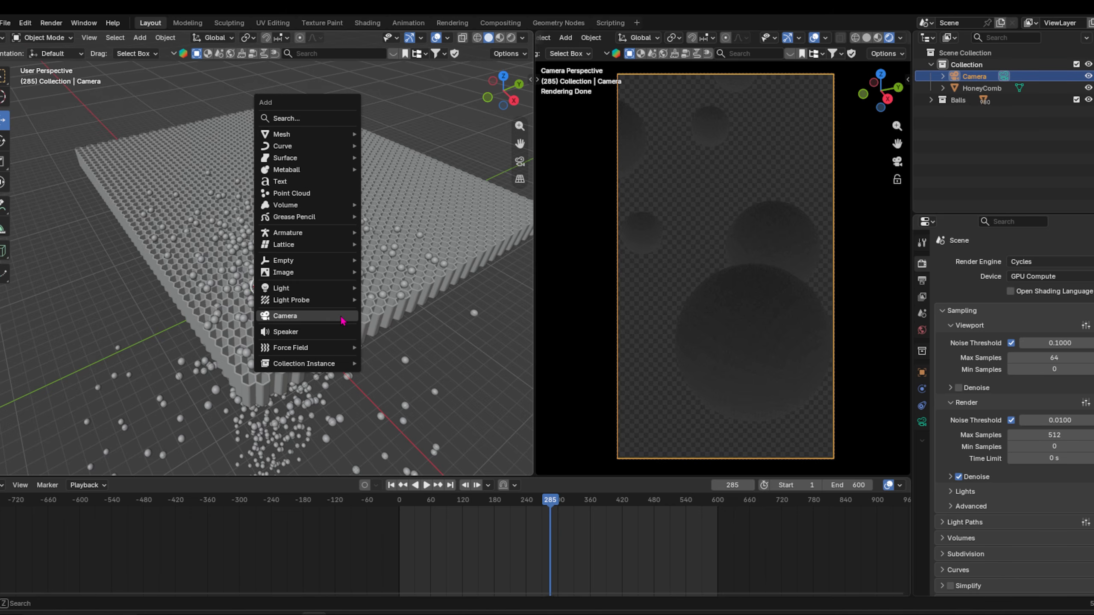
Add an area light, raise it above the honeycomb, and go to frame 115 to arrange the lighting around the falling balls
{"action": "left_click", "coordinate": [380, 323]}
{"action": "key", "text": "g"}
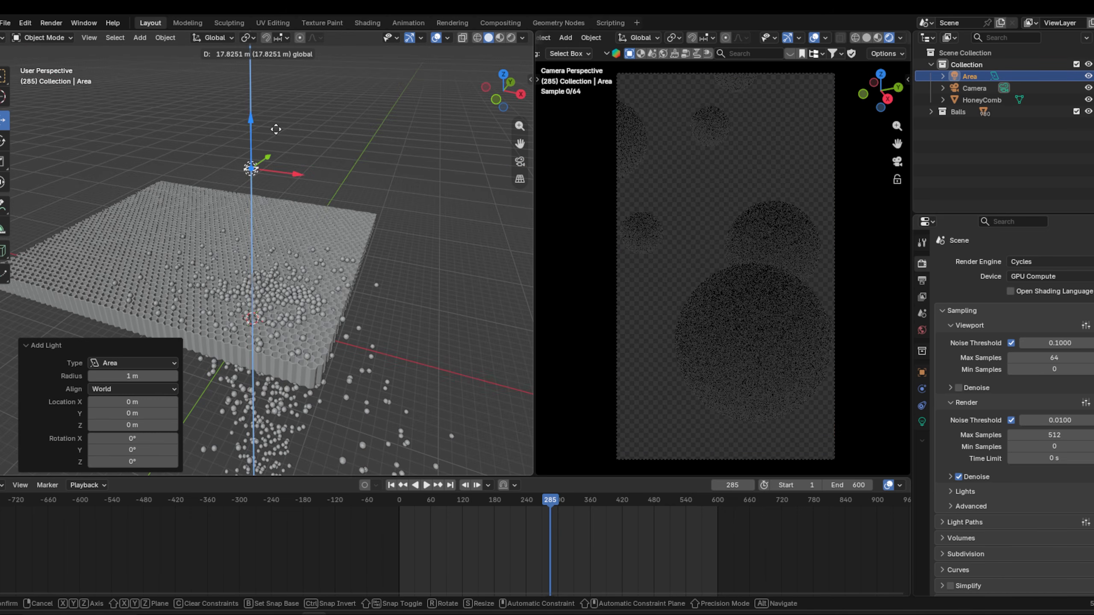
{"action": "left_click", "coordinate": [461, 509]}
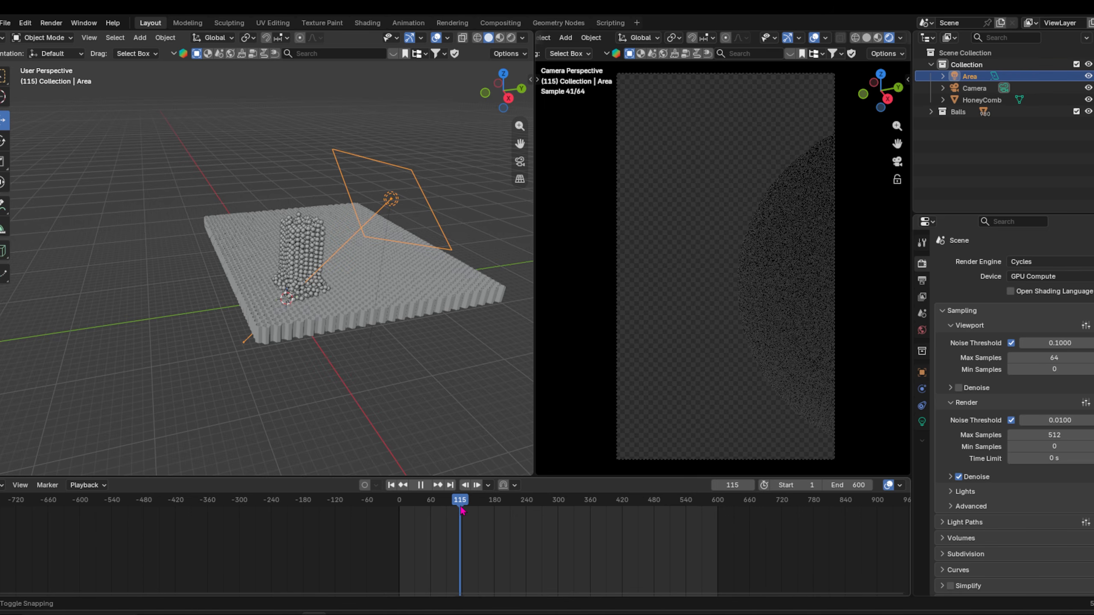
{"action": "left_click_drag", "start_coordinate": [439, 276], "coordinate": [238, 338]}
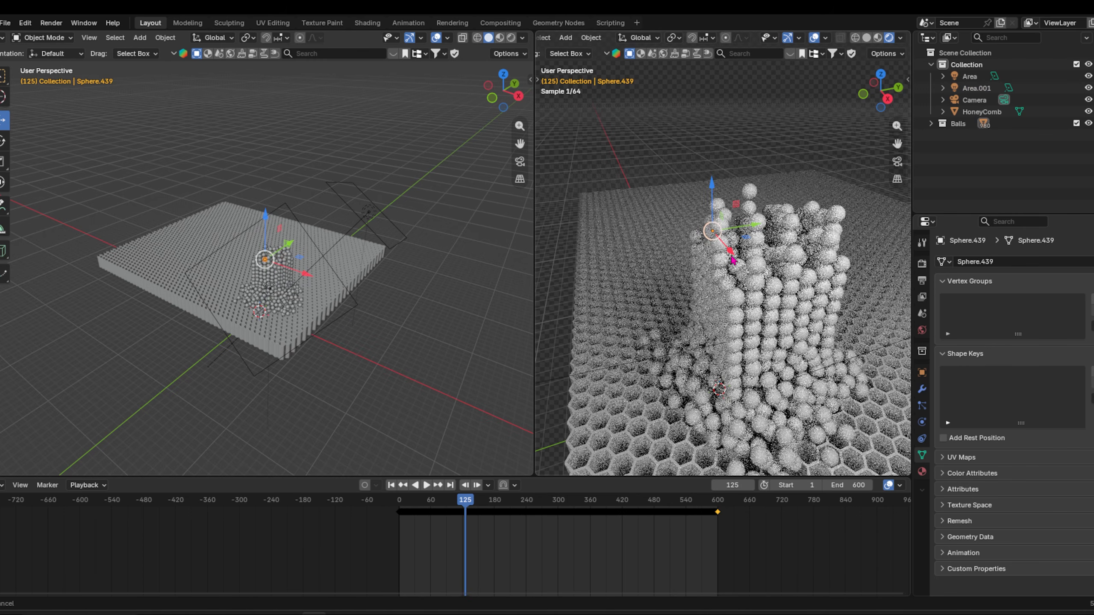
Frame the ball tower through the camera and set the honeycomb material's base color to blue
{"action": "key", "text": "KP_0"}
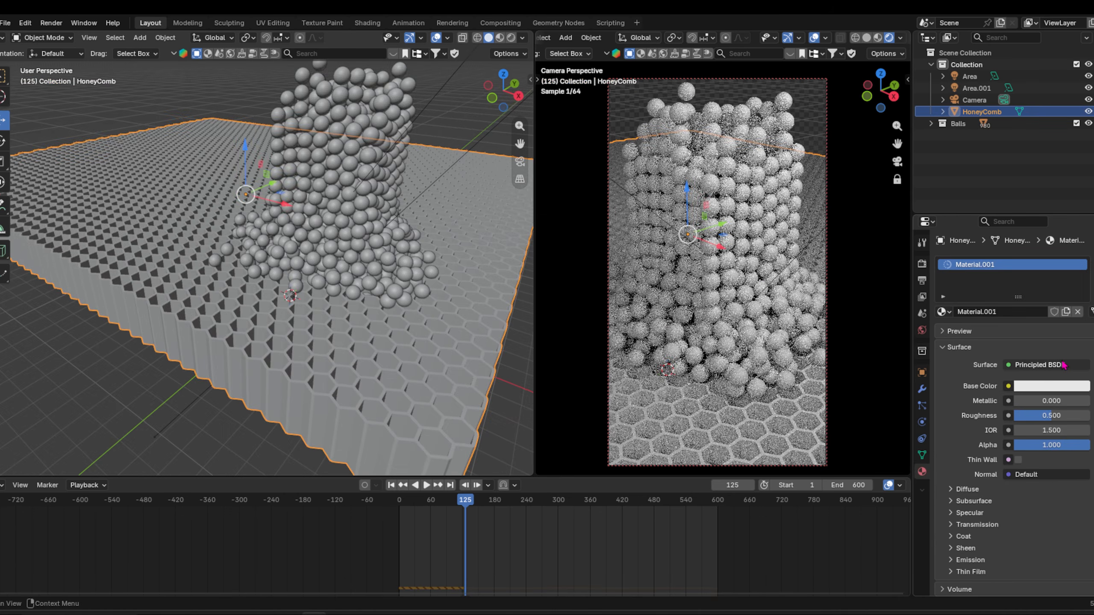
{"action": "left_click", "coordinate": [1050, 386]}
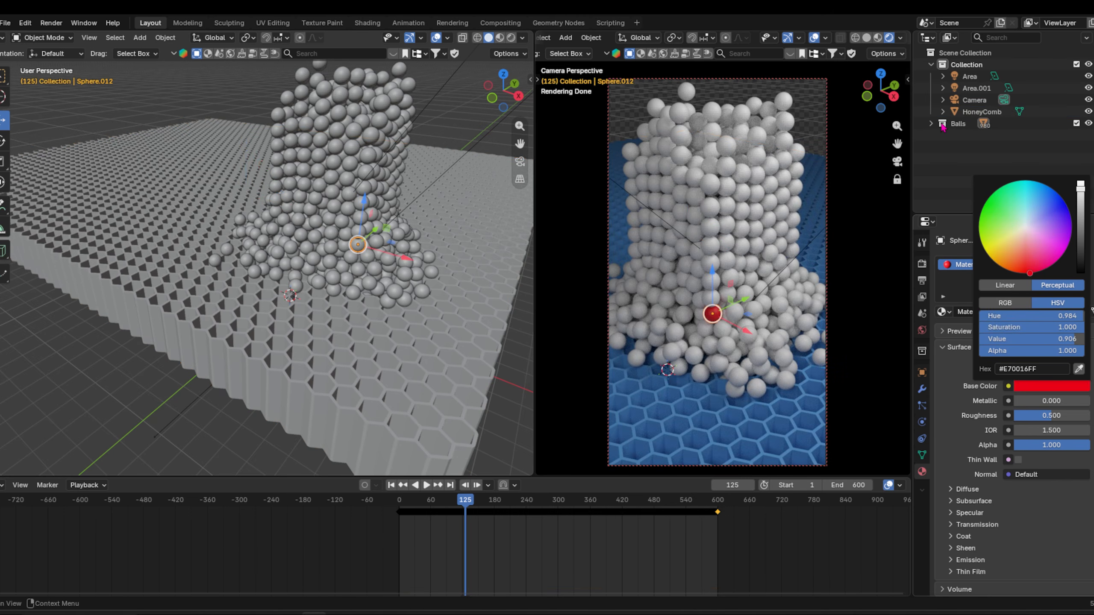
Select all objects in the Balls collection for the shared red material, and feed Object Info's Random output through a Color Ramp in it
{"action": "right_click", "coordinate": [942, 127]}
{"action": "left_click", "coordinate": [857, 212]}
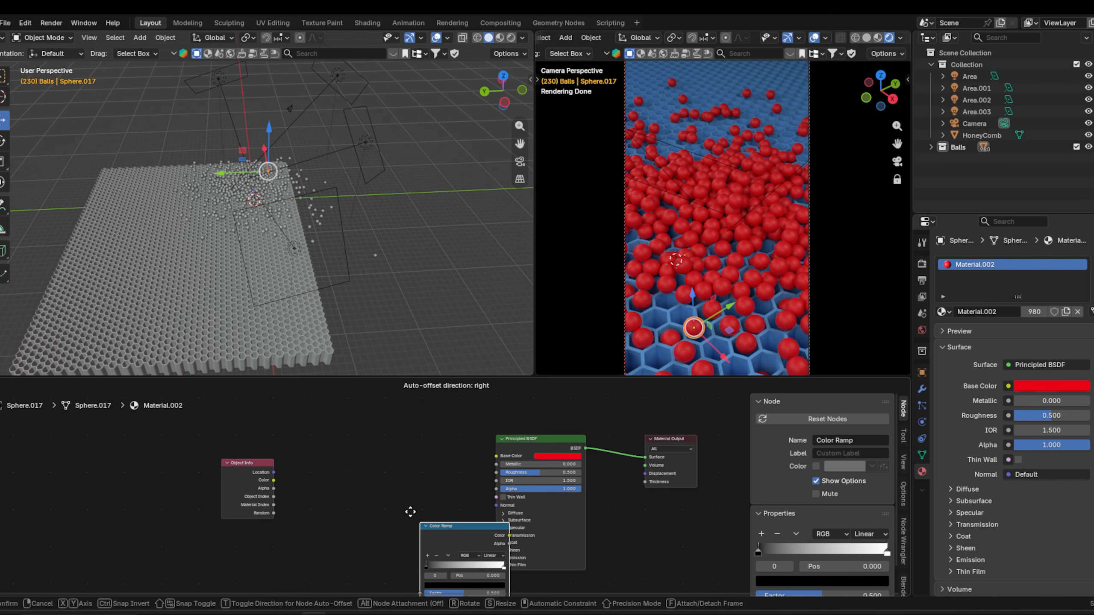
{"action": "left_click_drag", "start_coordinate": [274, 513], "coordinate": [340, 510]}
{"action": "left_click", "coordinate": [425, 500]}
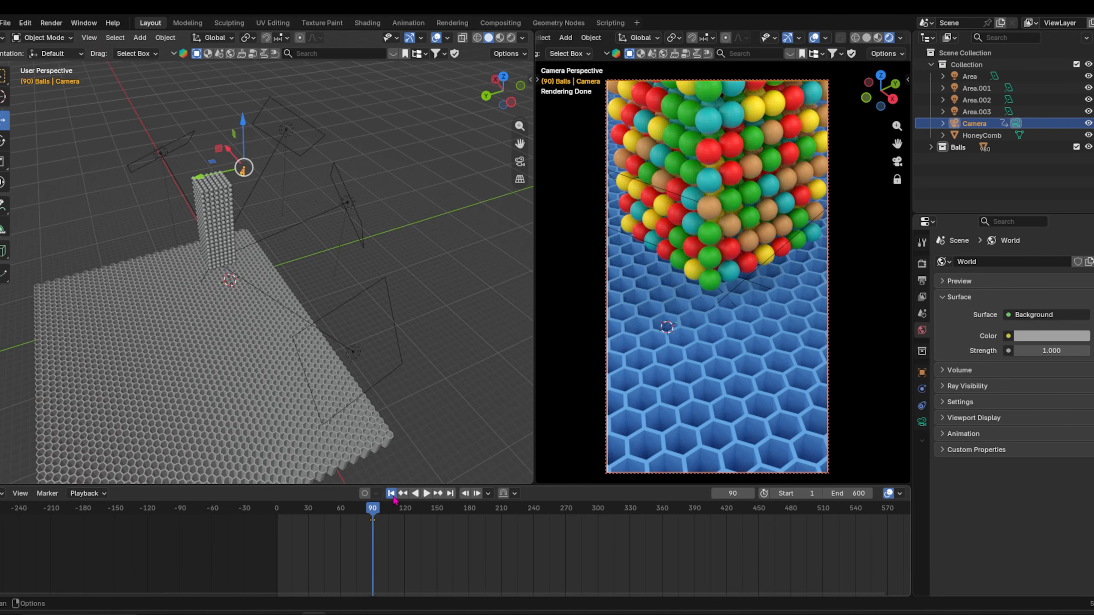
Return to the first frame to keyframe the camera's movement over the animation, and select the camera keyframe at frame 480
{"action": "left_click", "coordinate": [392, 495]}
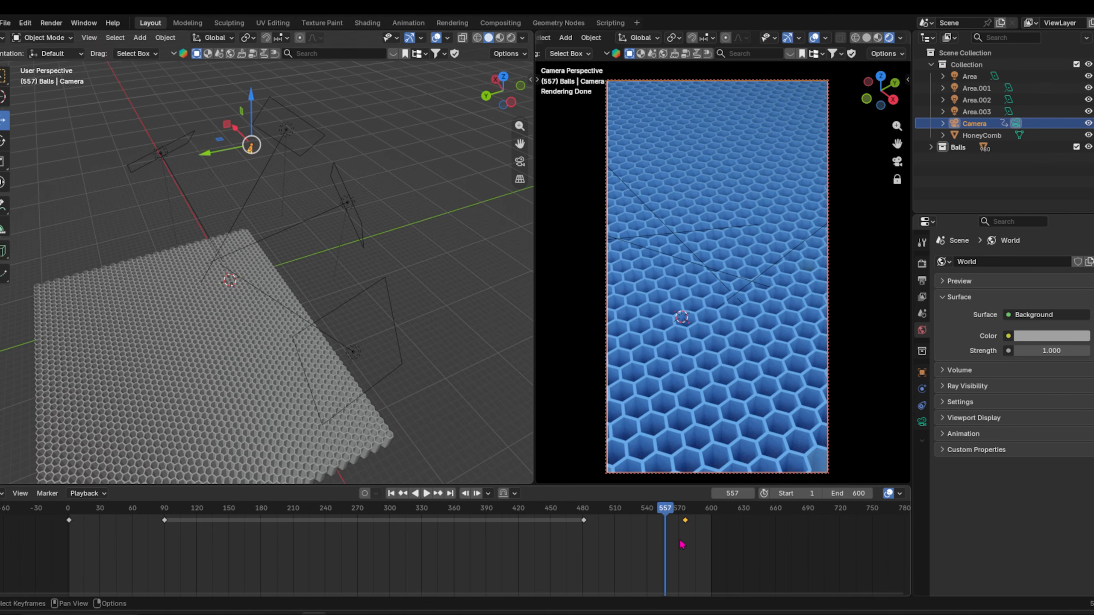
{"action": "left_click", "coordinate": [584, 529]}
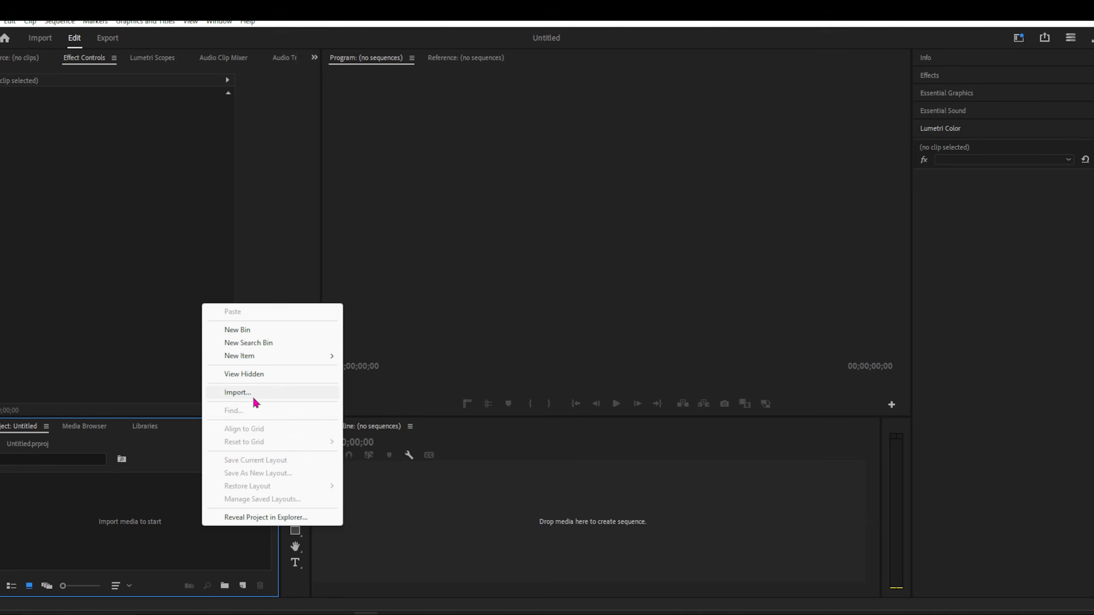
Switch to Adobe Premiere Pro and import the Test Render frames starting at 0024 as an image sequence
{"action": "left_click", "coordinate": [254, 398]}
{"action": "left_click", "coordinate": [90, 550]}
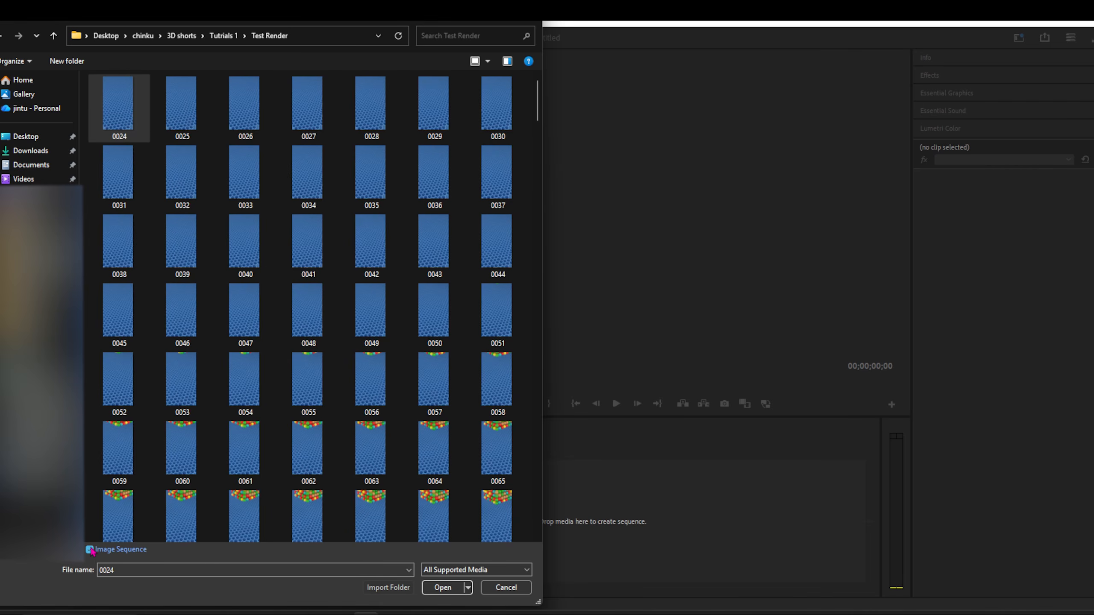
{"action": "left_click", "coordinate": [443, 588]}
Modify the imported 0024.png image sequence so its footage is interpreted at 60 frames per second
{"action": "right_click", "coordinate": [77, 523]}
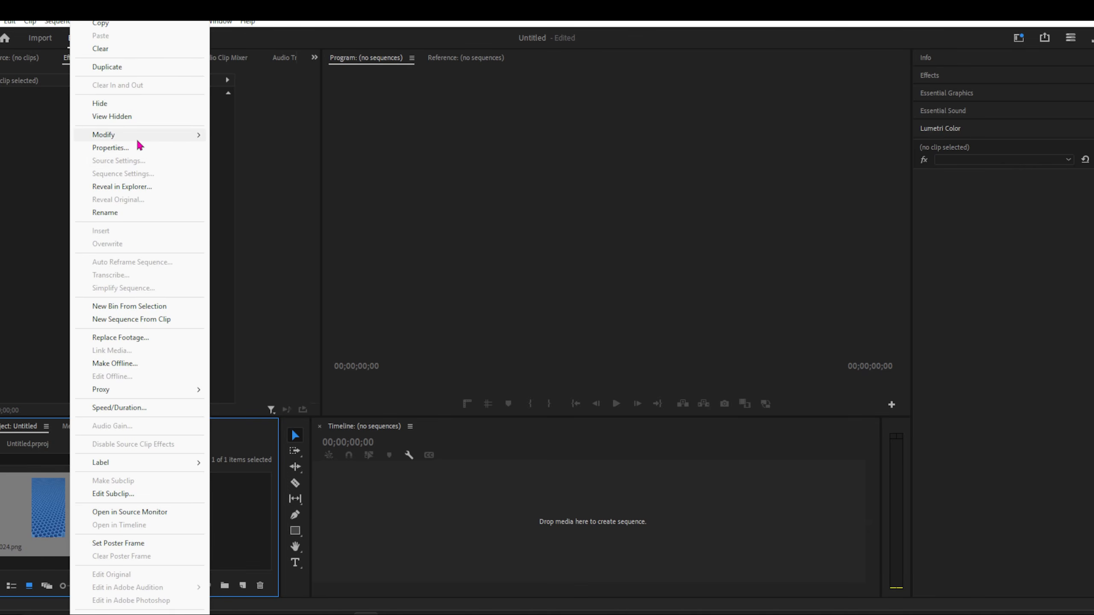
{"action": "mouse_move", "coordinate": [138, 142]}
{"action": "left_click", "coordinate": [253, 161]}
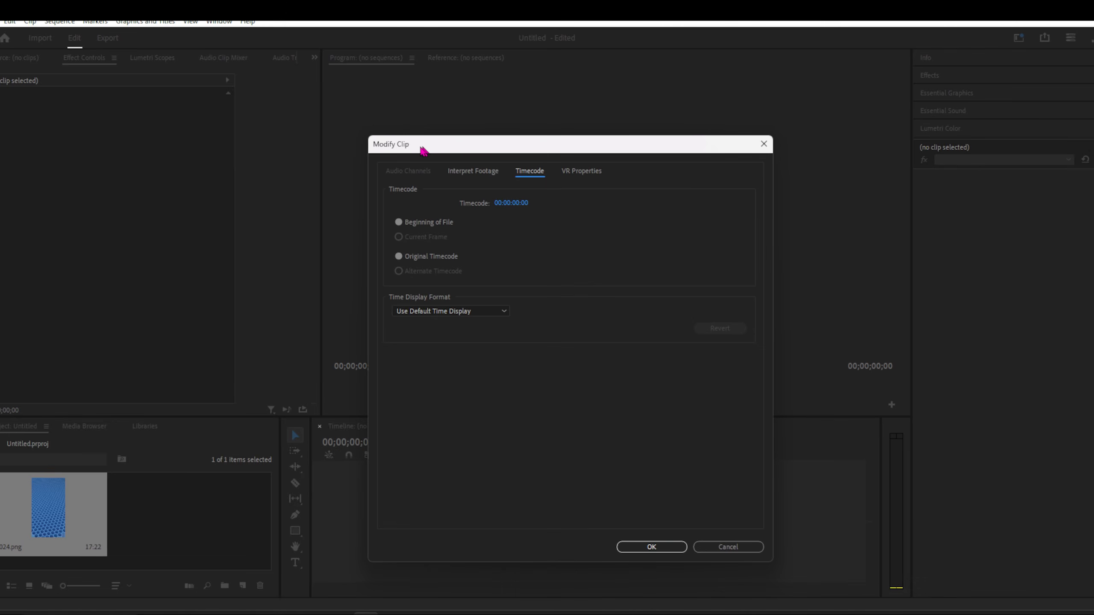
{"action": "left_click", "coordinate": [390, 177]}
{"action": "left_click", "coordinate": [411, 221]}
{"action": "type", "text": "60"}
{"action": "left_click", "coordinate": [568, 554]}
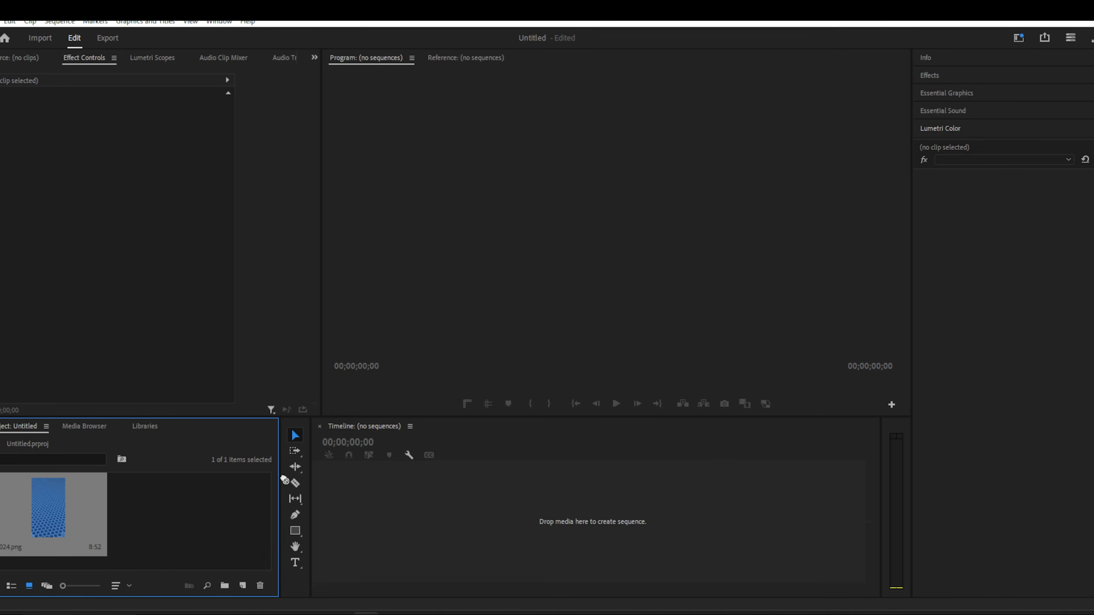
Create a sequence from the 0024.png footage and add the Brainrot Candy loop audio to track A1 from the start
{"action": "left_click_drag", "start_coordinate": [491, 536], "coordinate": [585, 482]}
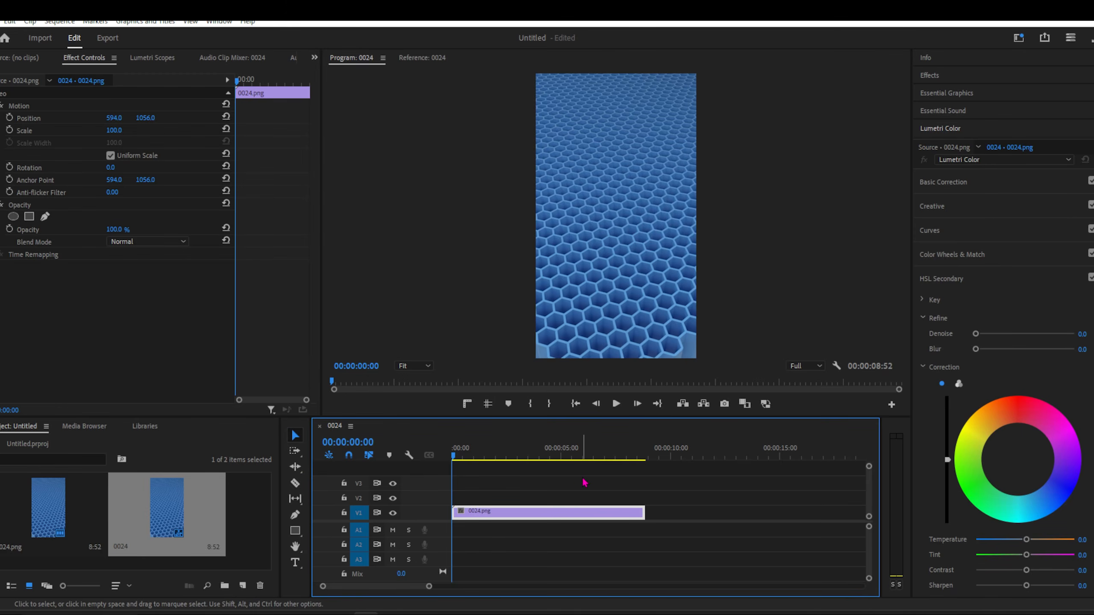
{"action": "key", "text": "space"}
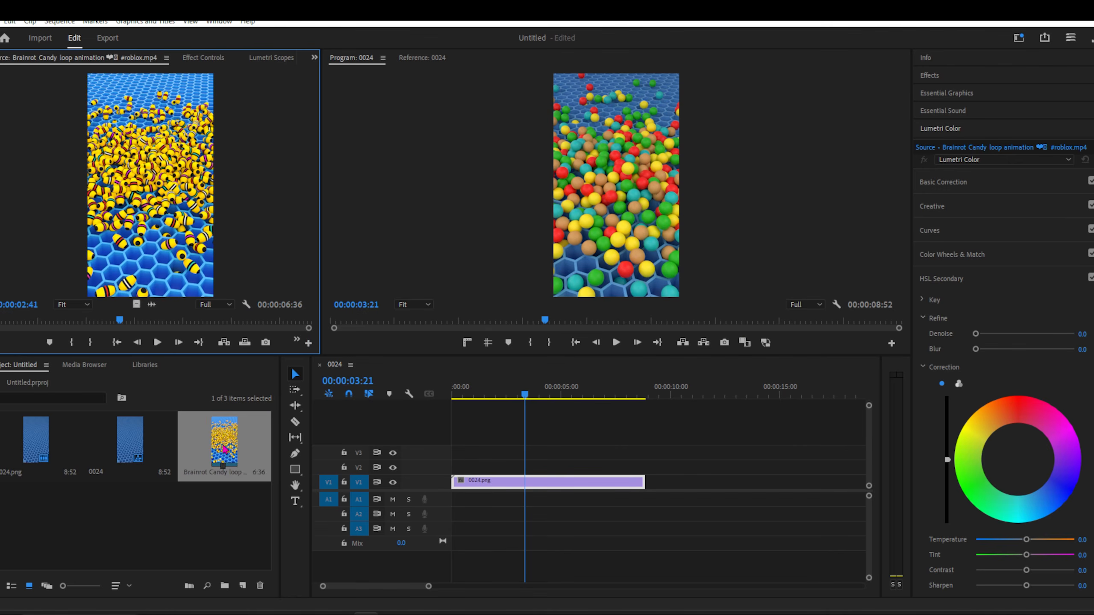
{"action": "left_click_drag", "start_coordinate": [222, 459], "coordinate": [456, 501]}
{"action": "double_click", "coordinate": [207, 509]}
{"action": "key", "text": "Escape"}
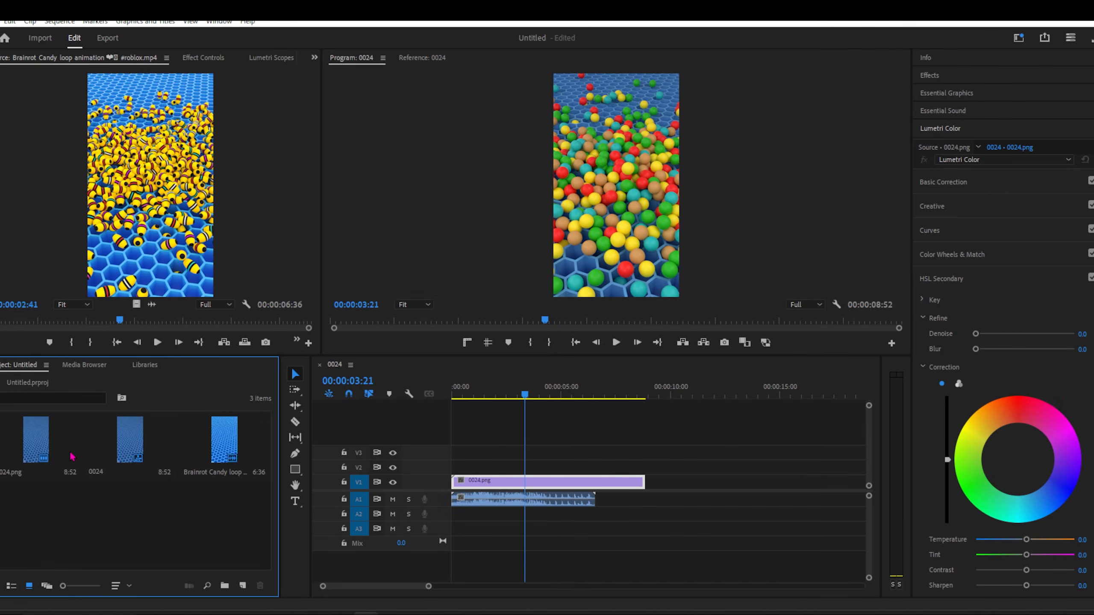
Enlarge audio track A1 and place the playhead at the end of the 0024.png clip, 00:00:08:52
{"action": "double_click", "coordinate": [65, 453]}
{"action": "double_click", "coordinate": [181, 508]}
{"action": "left_click", "coordinate": [491, 571]}
{"action": "left_click", "coordinate": [512, 588]}
{"action": "left_click", "coordinate": [512, 588]}
{"action": "left_click_drag", "start_coordinate": [401, 586], "coordinate": [331, 588]}
{"action": "scroll", "coordinate": [453, 522], "scroll_direction": "up", "scroll_amount": 5, "text": "alt"}
{"action": "double_click", "coordinate": [439, 500]}
{"action": "scroll", "coordinate": [457, 517], "scroll_direction": "down", "scroll_amount": 4, "text": "alt"}
{"action": "left_click", "coordinate": [718, 396]}
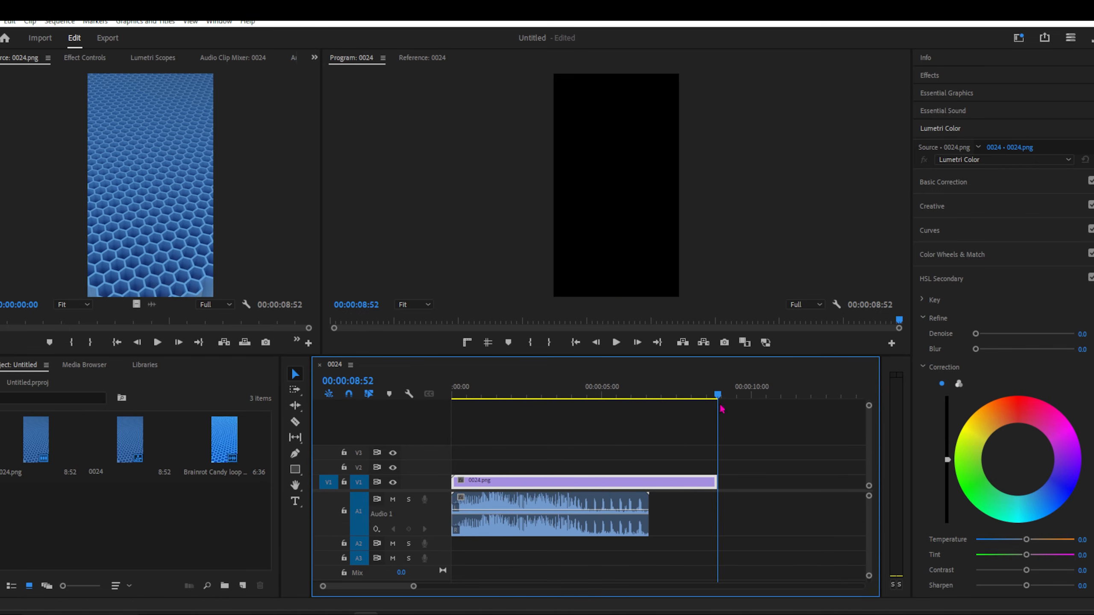
Set the audio clip's duration to 00:00:08:52 to match the video, and open its effect settings
{"action": "left_click", "coordinate": [603, 517]}
{"action": "key", "text": "ctrl+r"}
{"action": "left_click", "coordinate": [562, 285]}
{"action": "type", "text": "852"}
{"action": "left_click", "coordinate": [521, 372]}
{"action": "left_click_drag", "start_coordinate": [569, 355], "coordinate": [572, 459]}
{"action": "left_click", "coordinate": [616, 447]}
{"action": "left_click", "coordinate": [85, 58]}
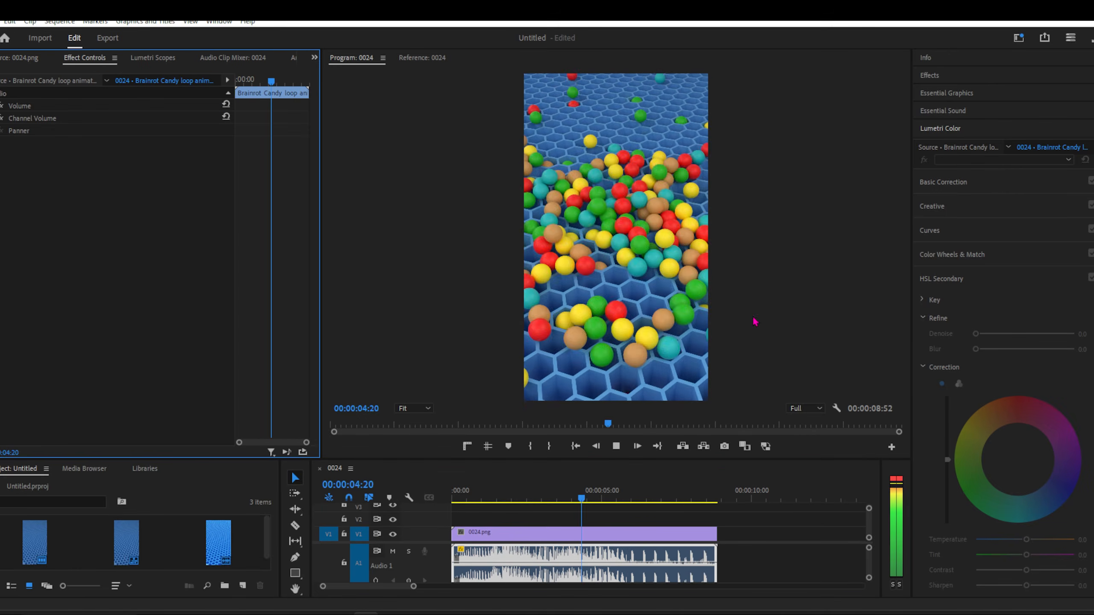
Duplicate the video and audio clips directly after the originals, reverse the second video clip, and play the sequence
{"action": "left_click_drag", "start_coordinate": [640, 459], "coordinate": [640, 337]}
{"action": "scroll", "coordinate": [603, 474], "scroll_direction": "down", "scroll_amount": 2, "text": "alt"}
{"action": "left_click_drag", "start_coordinate": [646, 543], "coordinate": [560, 470]}
{"action": "left_click_drag", "start_coordinate": [527, 520], "coordinate": [685, 520], "text": "alt"}
{"action": "right_click", "coordinate": [678, 502]}
{"action": "left_click", "coordinate": [543, 472]}
{"action": "key", "text": "space"}
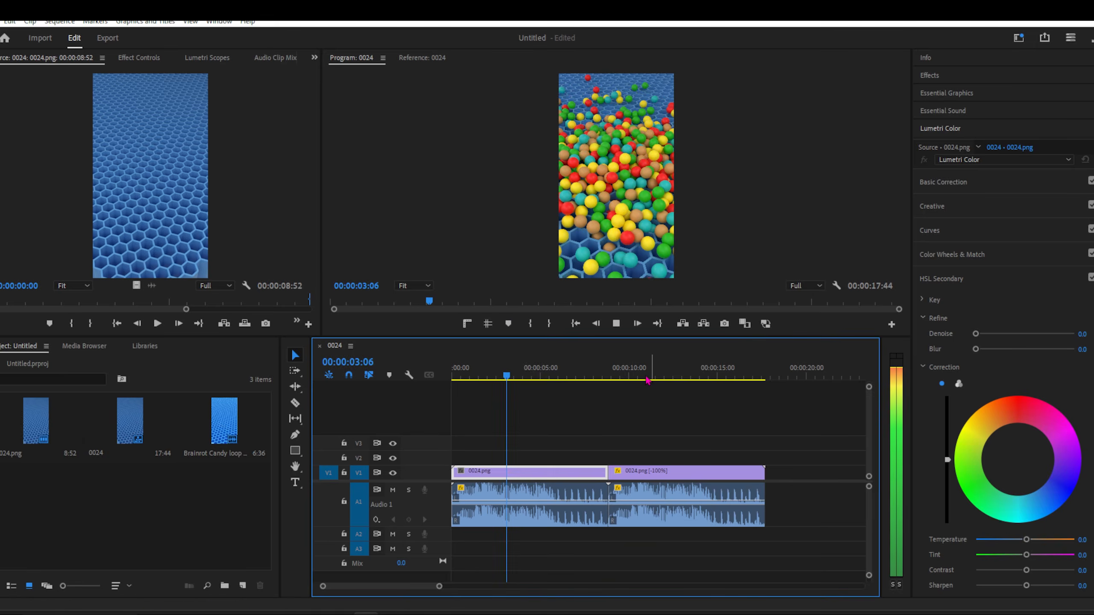
Color-grade the first video clip with the Lumetri Color adjustments and compare it with the reversed clip
{"action": "left_click_drag", "start_coordinate": [650, 337], "coordinate": [650, 454]}
{"action": "left_click", "coordinate": [547, 492]}
{"action": "left_click", "coordinate": [942, 279]}
{"action": "left_click", "coordinate": [933, 186]}
{"action": "mouse_move", "coordinate": [1026, 319]}
{"action": "left_mouse_down"}
{"action": "mouse_move", "coordinate": [1054, 320]}
{"action": "mouse_move", "coordinate": [1033, 329]}
{"action": "left_mouse_up"}
{"action": "left_click", "coordinate": [931, 476]}
{"action": "left_click", "coordinate": [945, 266]}
{"action": "left_click_drag", "start_coordinate": [974, 390], "coordinate": [1008, 409]}
{"action": "scroll", "coordinate": [968, 348], "scroll_direction": "down", "scroll_amount": 2}
{"action": "left_click", "coordinate": [962, 398]}
{"action": "scroll", "coordinate": [991, 388], "scroll_direction": "down", "scroll_amount": 2}
{"action": "scroll", "coordinate": [990, 388], "scroll_direction": "up", "scroll_amount": 2}
{"action": "left_click", "coordinate": [938, 127]}
{"action": "left_click_drag", "start_coordinate": [1027, 329], "coordinate": [1031, 329]}
{"action": "left_click_drag", "start_coordinate": [1054, 264], "coordinate": [1041, 265]}
{"action": "left_click", "coordinate": [694, 491]}
{"action": "left_click", "coordinate": [539, 491]}
Copy the first clip's Lumetri Color effect to the reversed clip and open the export settings
{"action": "left_click", "coordinate": [139, 58]}
{"action": "right_click", "coordinate": [37, 267]}
{"action": "left_click", "coordinate": [668, 531]}
{"action": "right_click", "coordinate": [121, 331]}
{"action": "left_click", "coordinate": [152, 413]}
{"action": "left_click", "coordinate": [107, 38]}
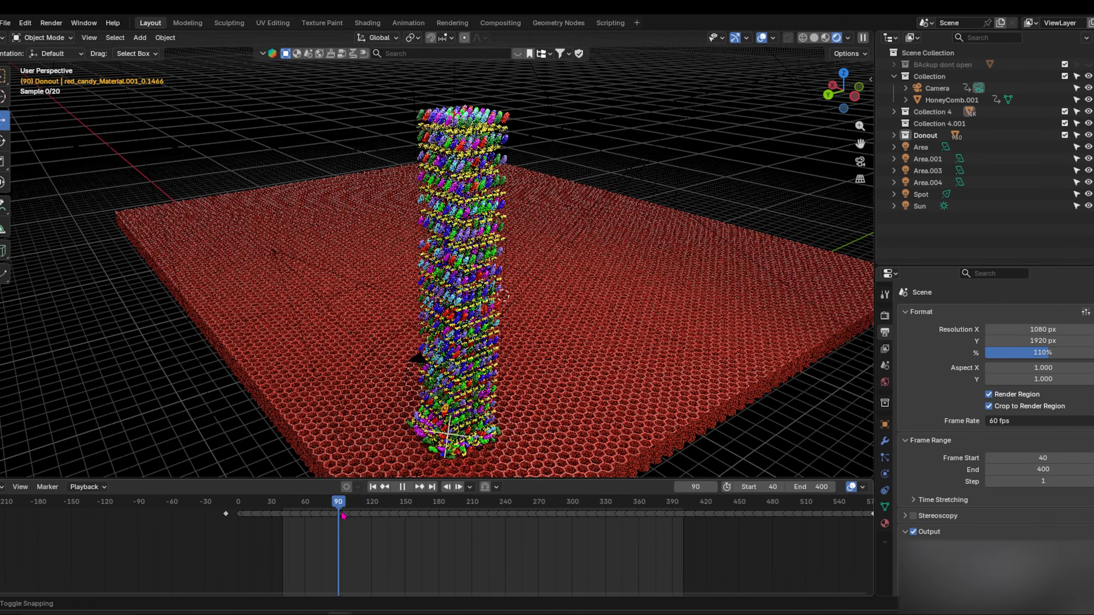
Switch to Blender and examine the example animations with the donut tower, the block characters and the rolling cube
{"action": "left_click_drag", "start_coordinate": [342, 514], "coordinate": [364, 513]}
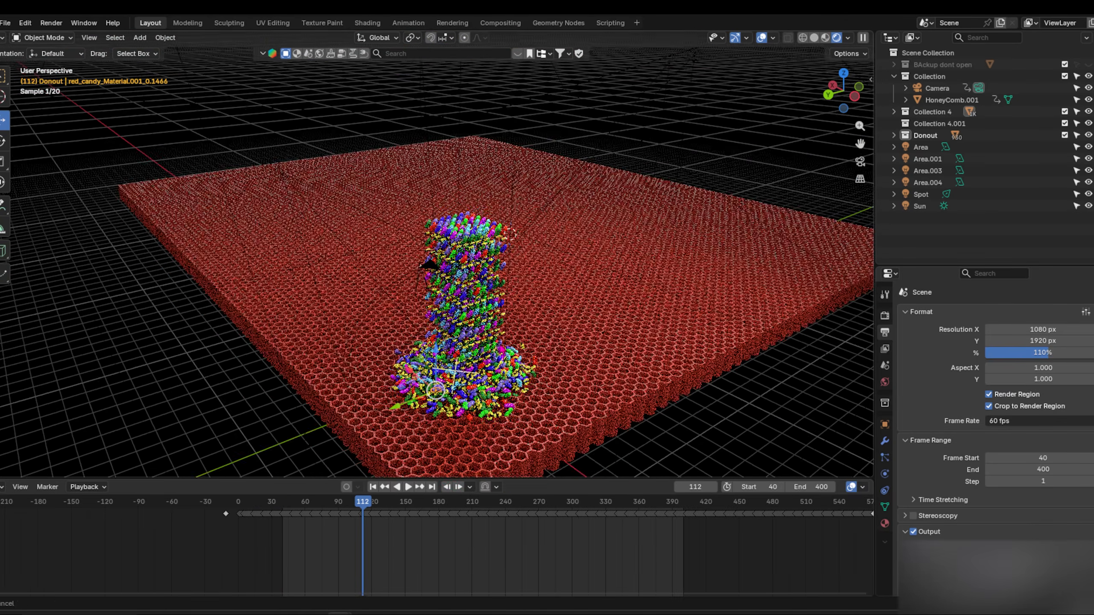
{"action": "scroll", "coordinate": [482, 388], "scroll_direction": "up", "scroll_amount": 7}
{"action": "middle_click_drag", "start_coordinate": [581, 250], "coordinate": [586, 230]}
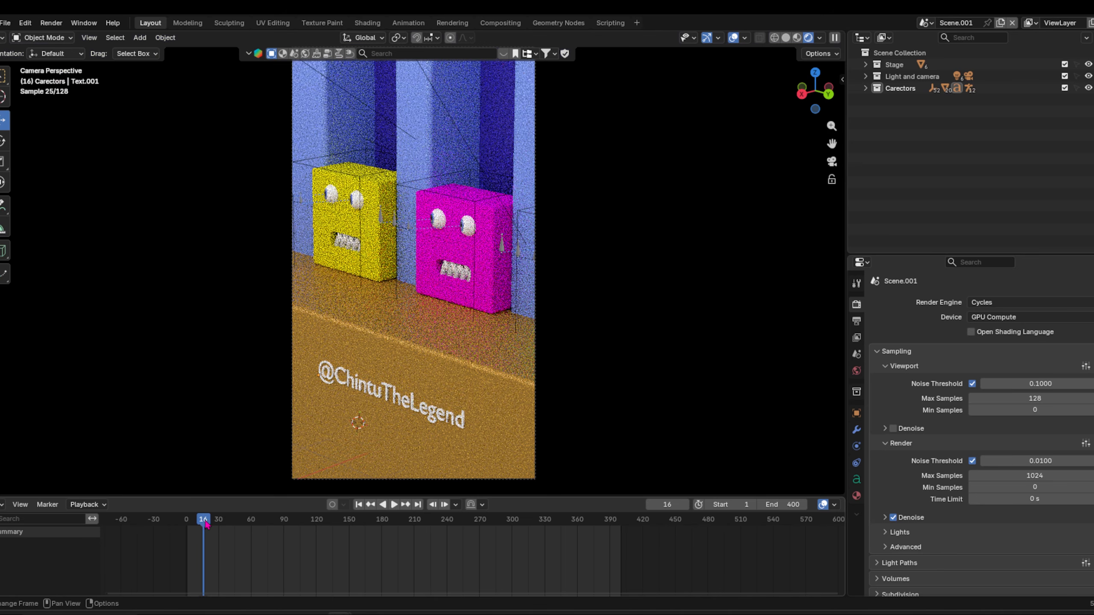
{"action": "left_click_drag", "start_coordinate": [204, 520], "coordinate": [614, 533]}
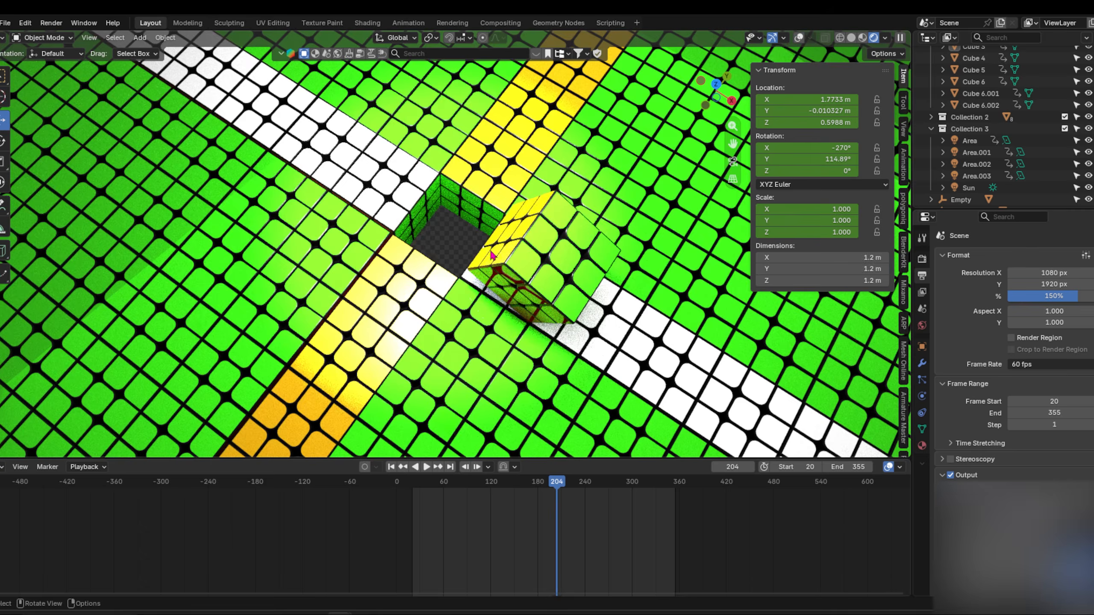
{"action": "middle_click_drag", "start_coordinate": [495, 302], "coordinate": [497, 363]}
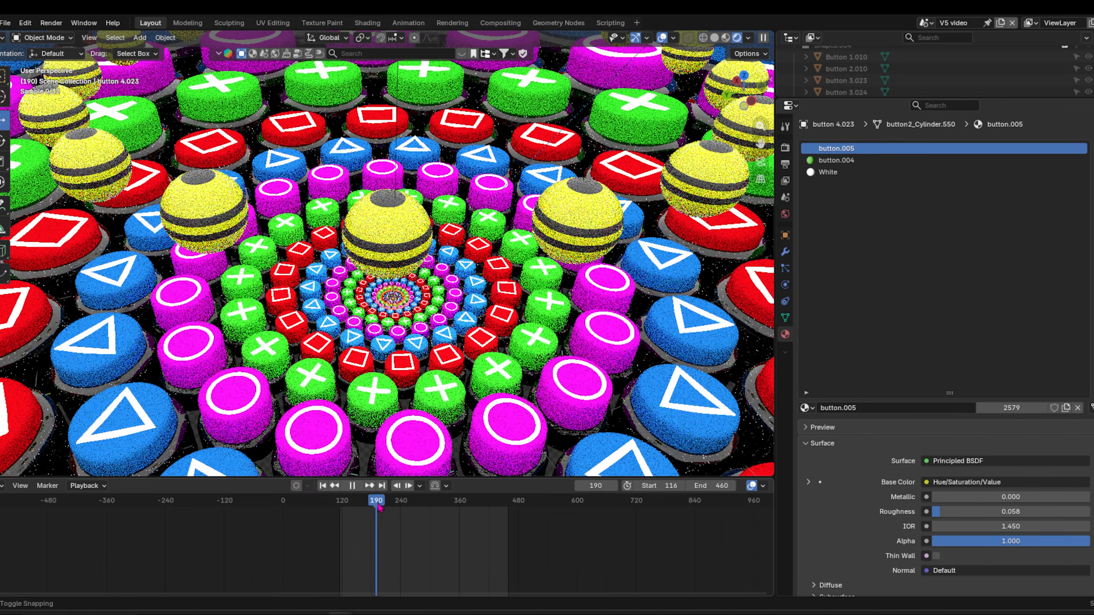
Scrub through the bouncing-ball button animation and inspect the keyframes of the ring of red square buttons
{"action": "left_click_drag", "start_coordinate": [379, 517], "coordinate": [456, 516]}
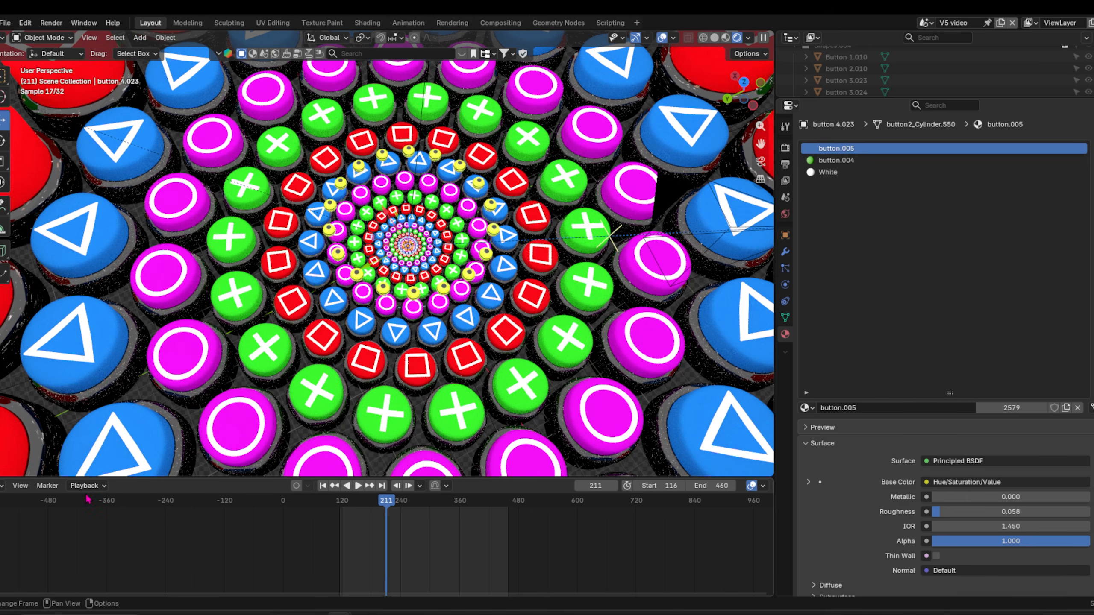
{"action": "left_click", "coordinate": [4, 485]}
{"action": "left_click", "coordinate": [65, 432]}
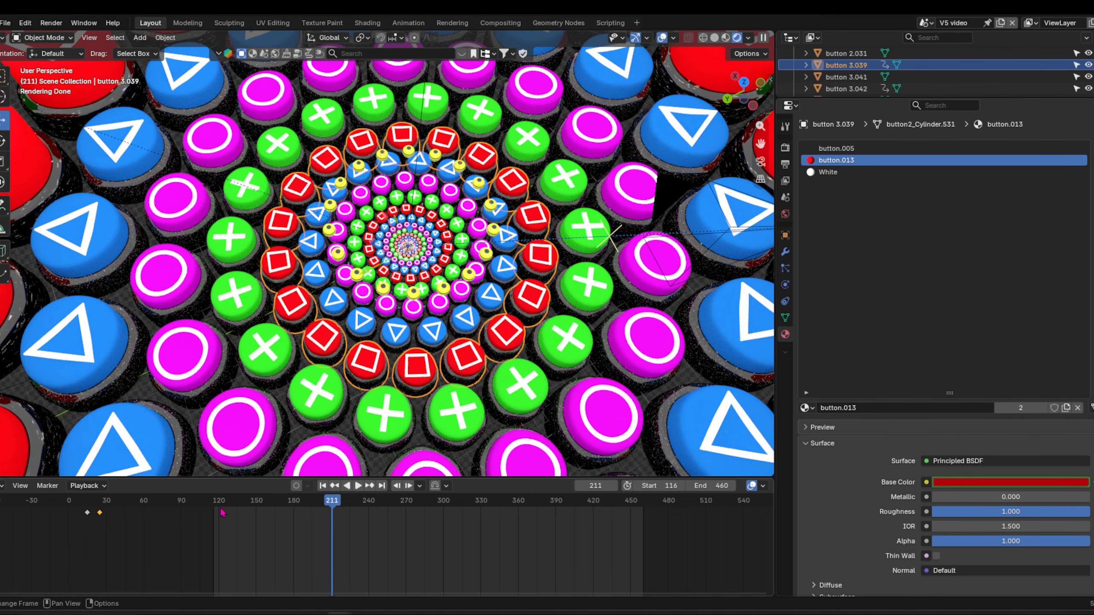
{"action": "left_click_drag", "start_coordinate": [330, 501], "coordinate": [359, 500]}
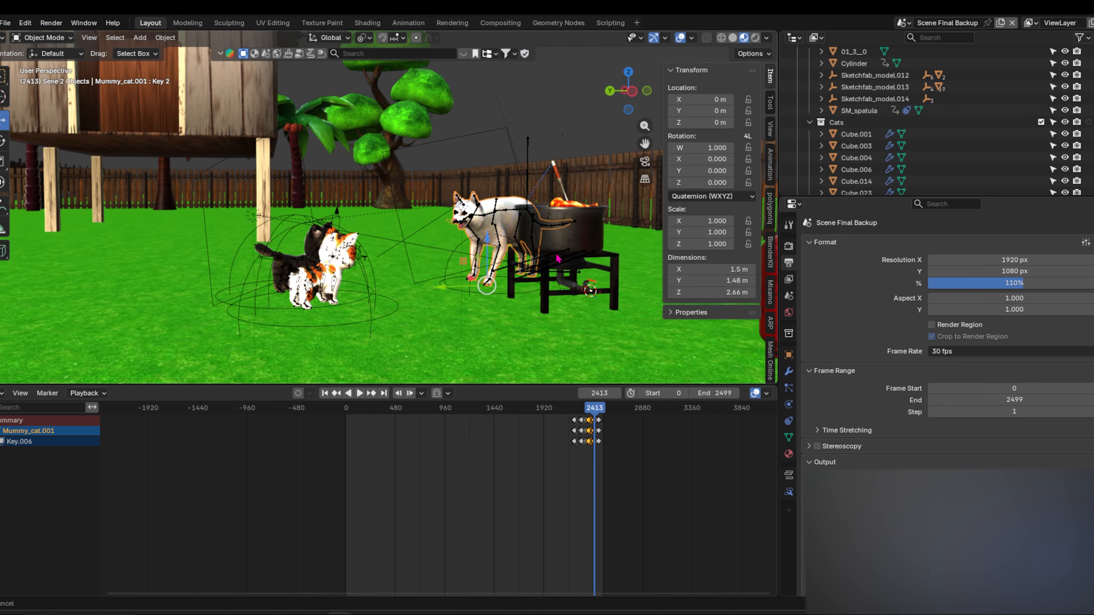
Examine the cats scene through its camera during playback and from an orbited viewpoint
{"action": "key", "text": "KP_0"}
{"action": "key", "text": "space"}
{"action": "left_click", "coordinate": [506, 214]}
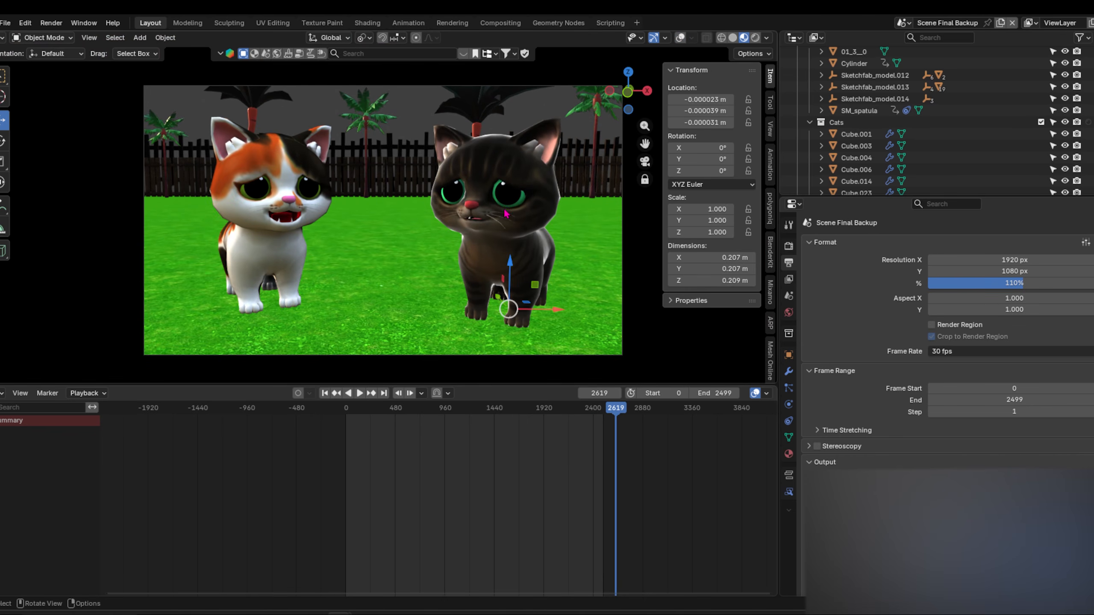
{"action": "middle_click_drag", "start_coordinate": [506, 214], "coordinate": [654, 215]}
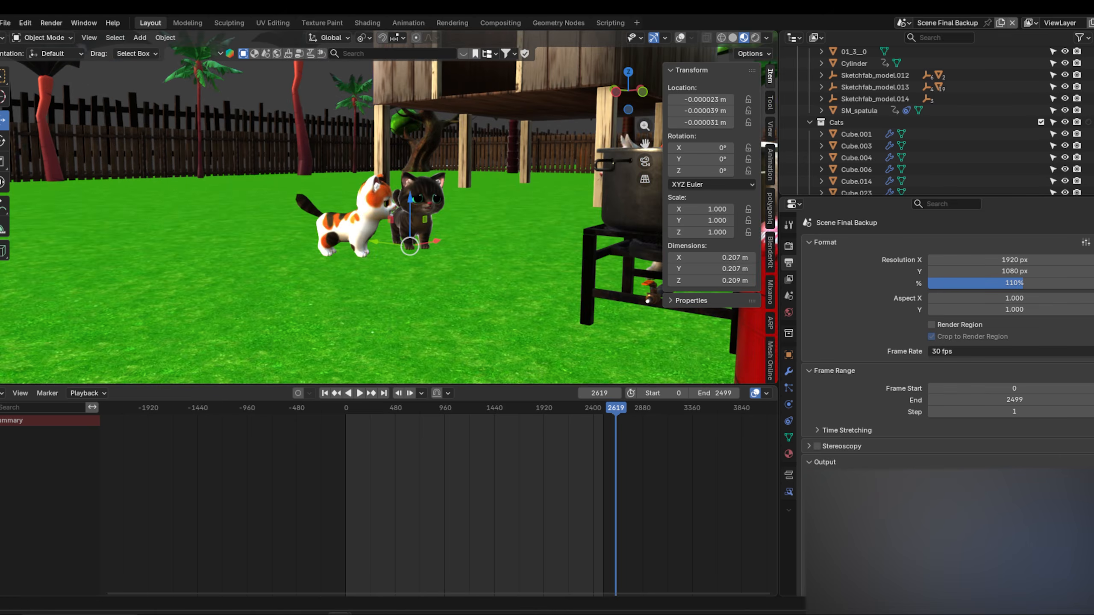